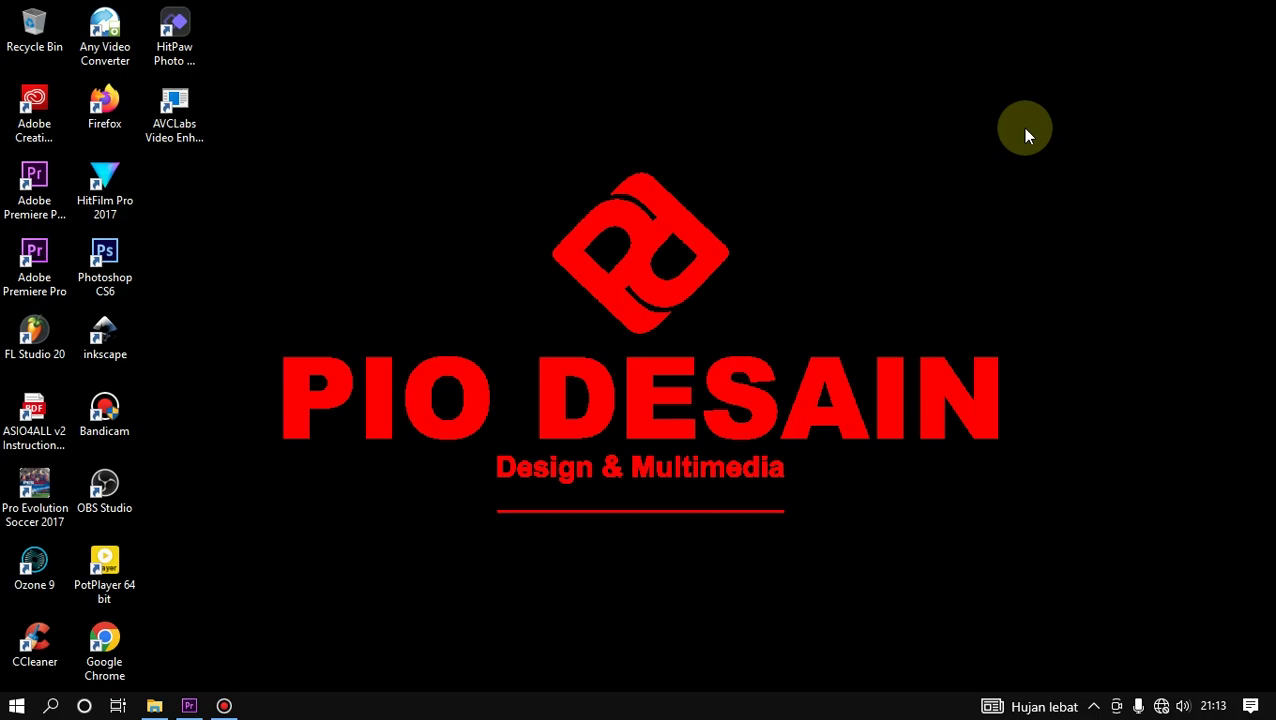
Restore the running Premiere Pro window from its taskbar icon
left_click(189, 706)
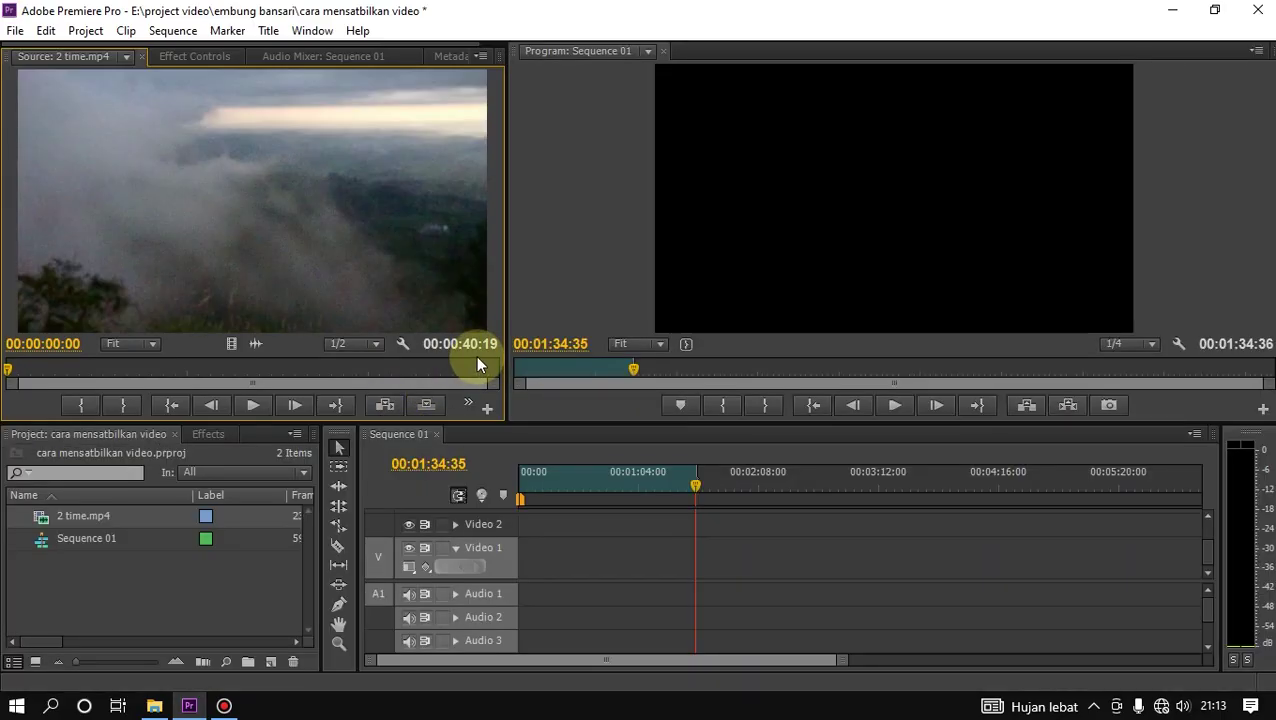
Mark In and Out points on 2 time.mp4 and place its video only on Video 1
left_click(7, 372)
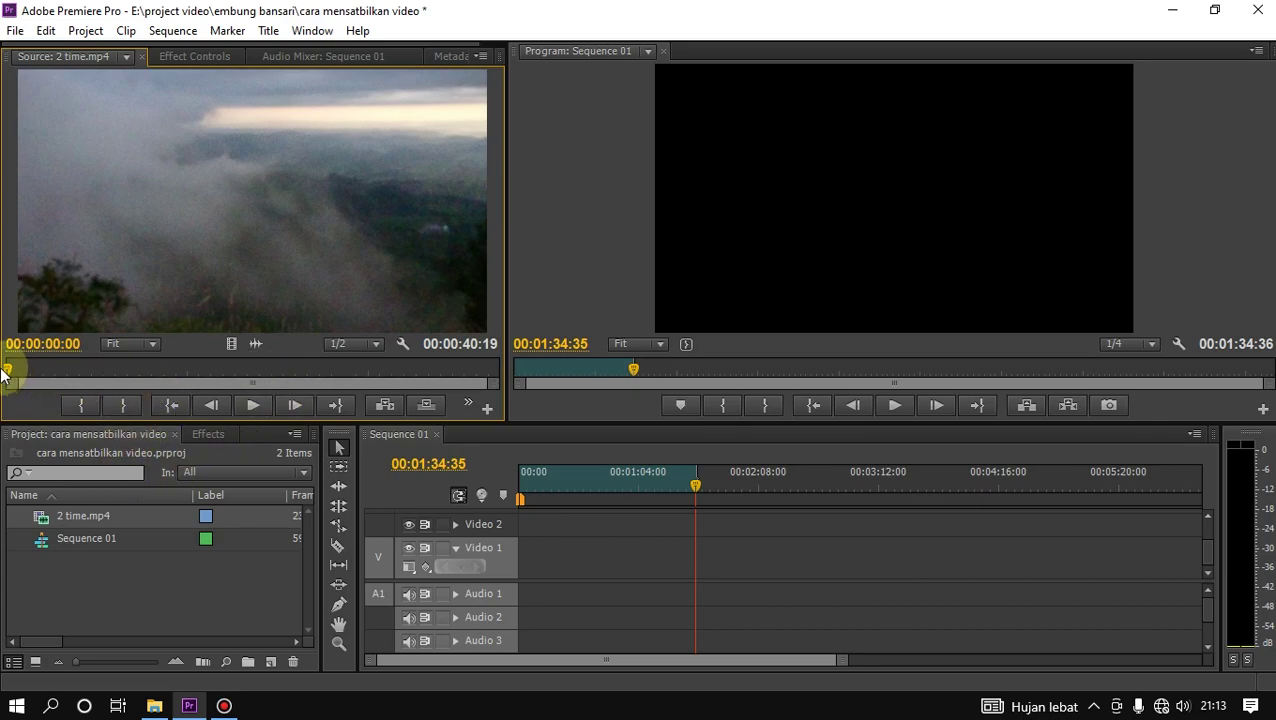
mouse_move(7, 372)
left_mouse_down()
mouse_move(286, 368)
mouse_move(167, 384)
left_mouse_up()
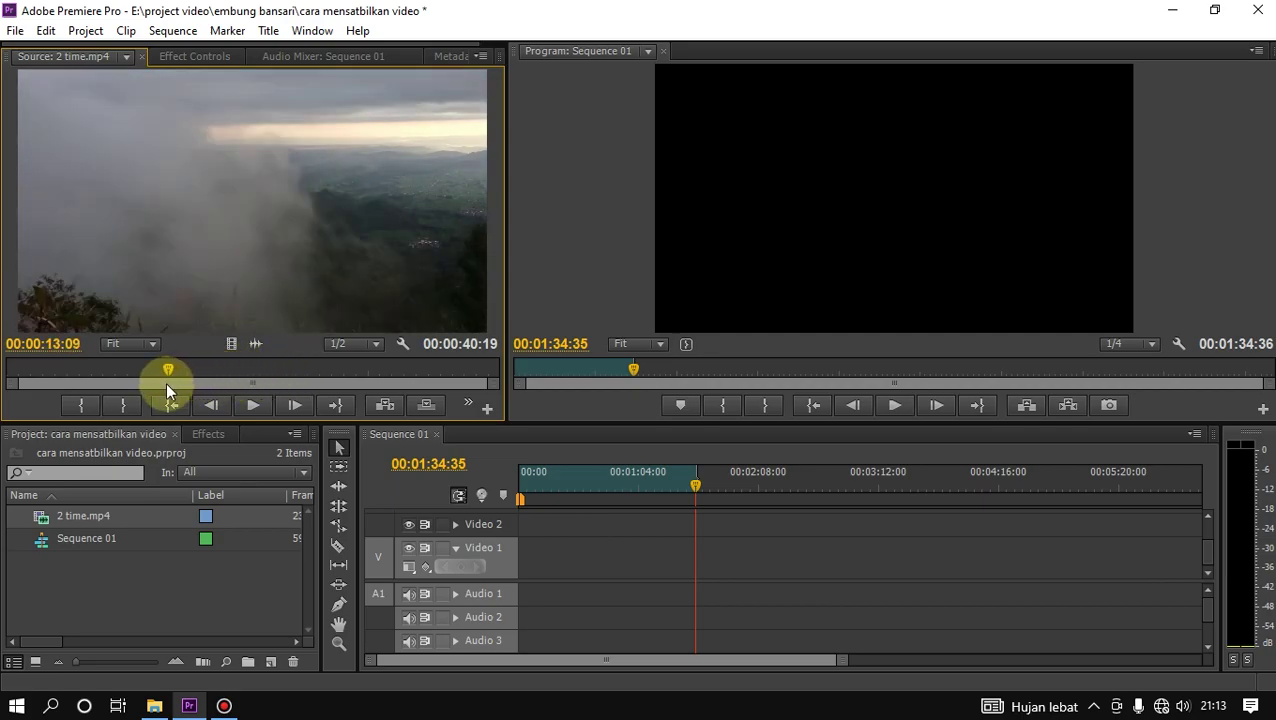
mouse_move(326, 382)
left_mouse_down()
mouse_move(342, 377)
mouse_move(61, 386)
mouse_move(12, 401)
mouse_move(484, 375)
left_mouse_up()
left_click(80, 407)
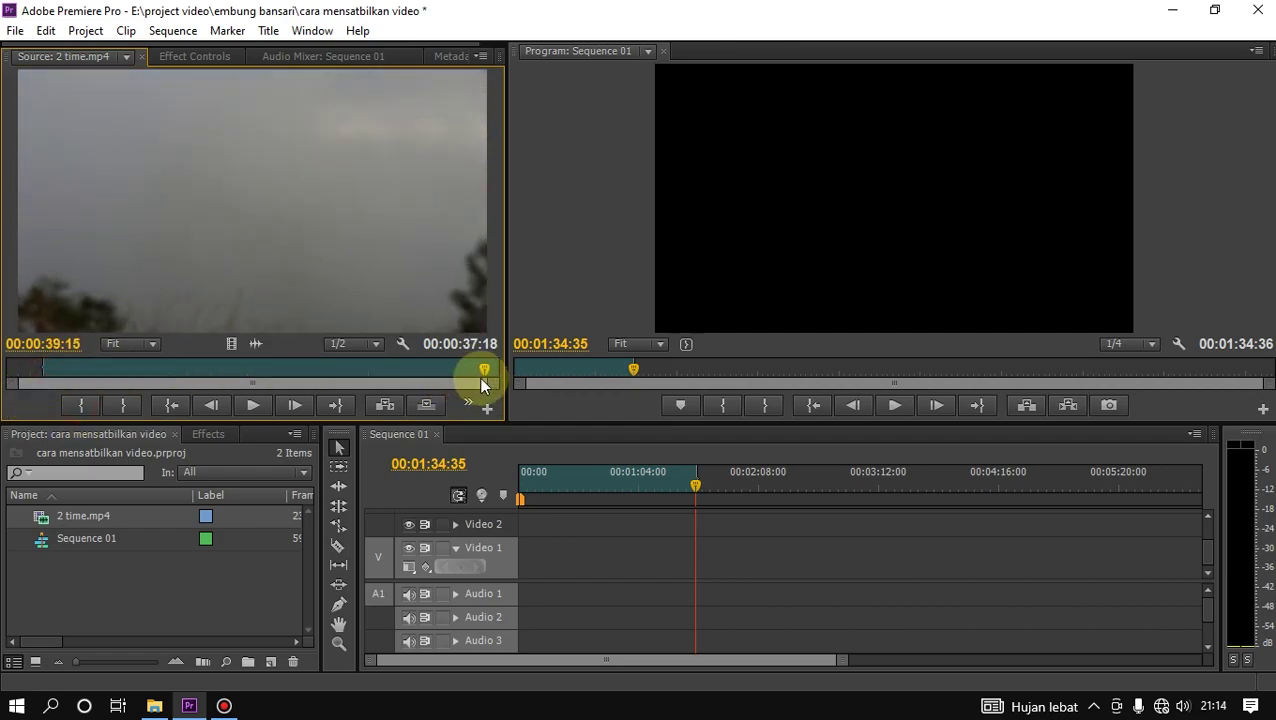
left_click(128, 408)
mouse_move(231, 343)
left_mouse_down()
mouse_move(508, 562)
mouse_move(503, 553)
left_mouse_up()
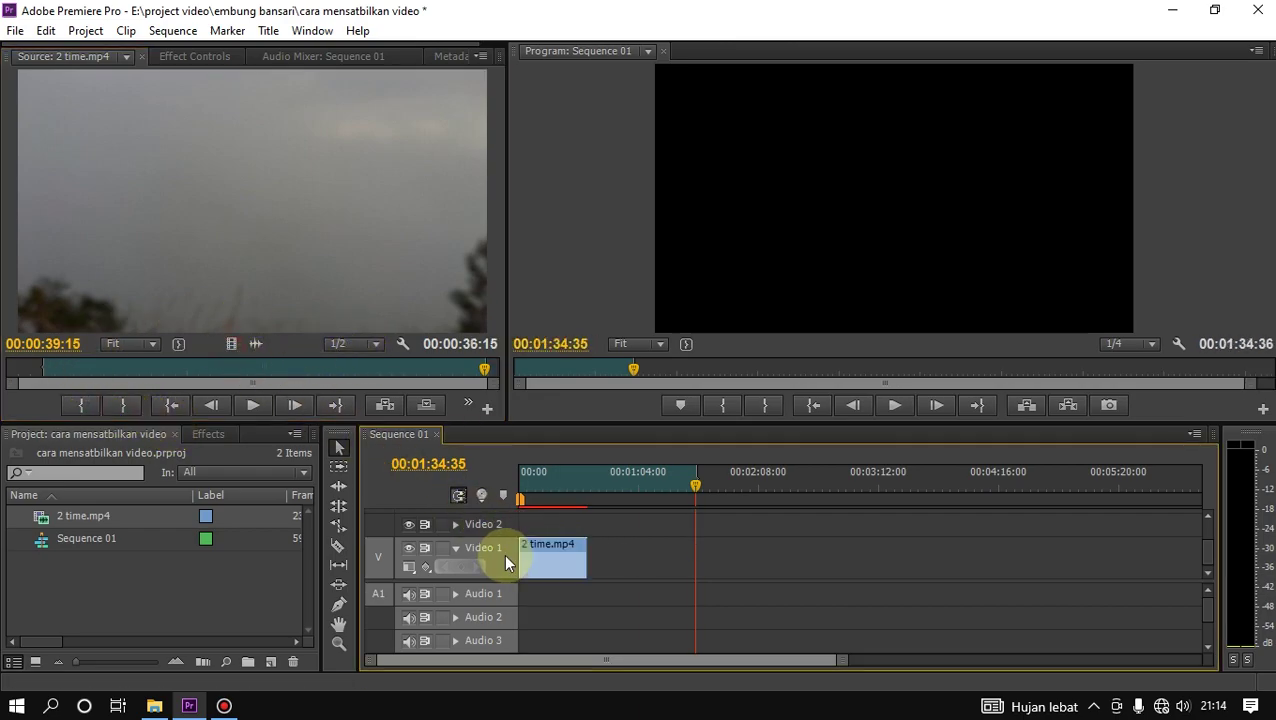
Play Sequence 01 from 00:00:00:00 to preview 2 time.mp4, then select the clip on Video 1
left_click_drag(835, 663, 650, 661)
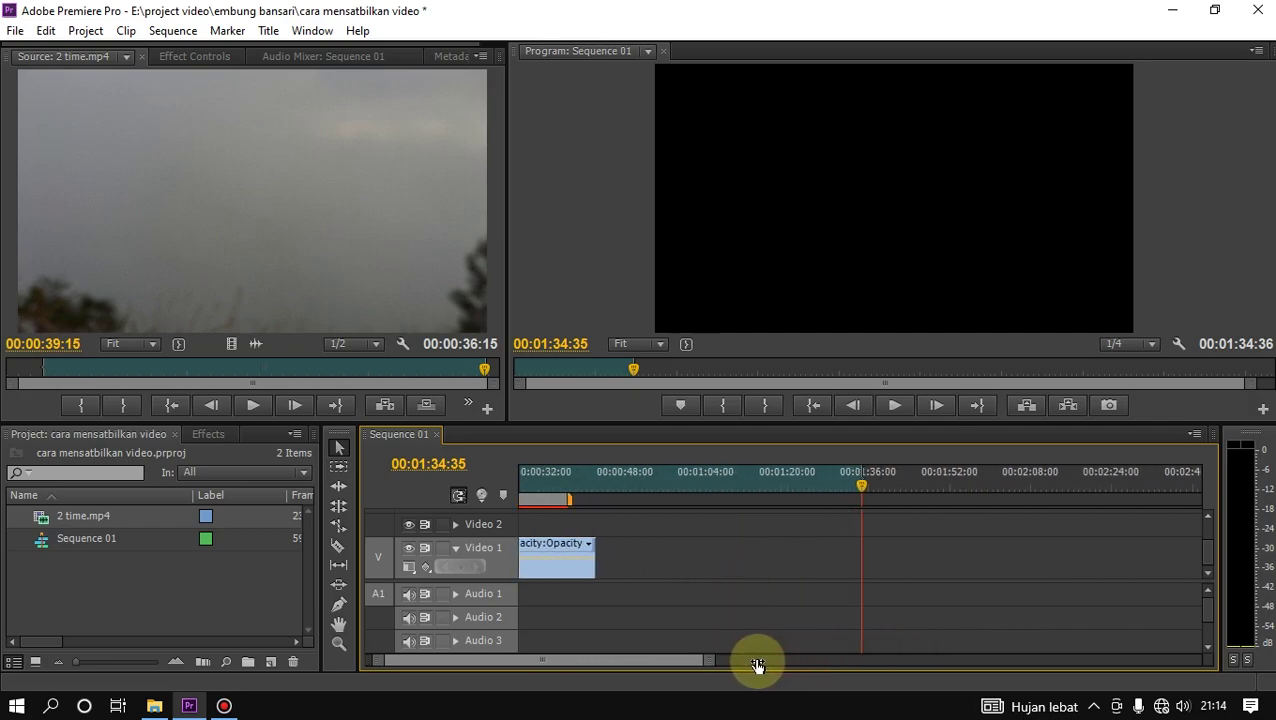
left_click(813, 404)
left_click(895, 405)
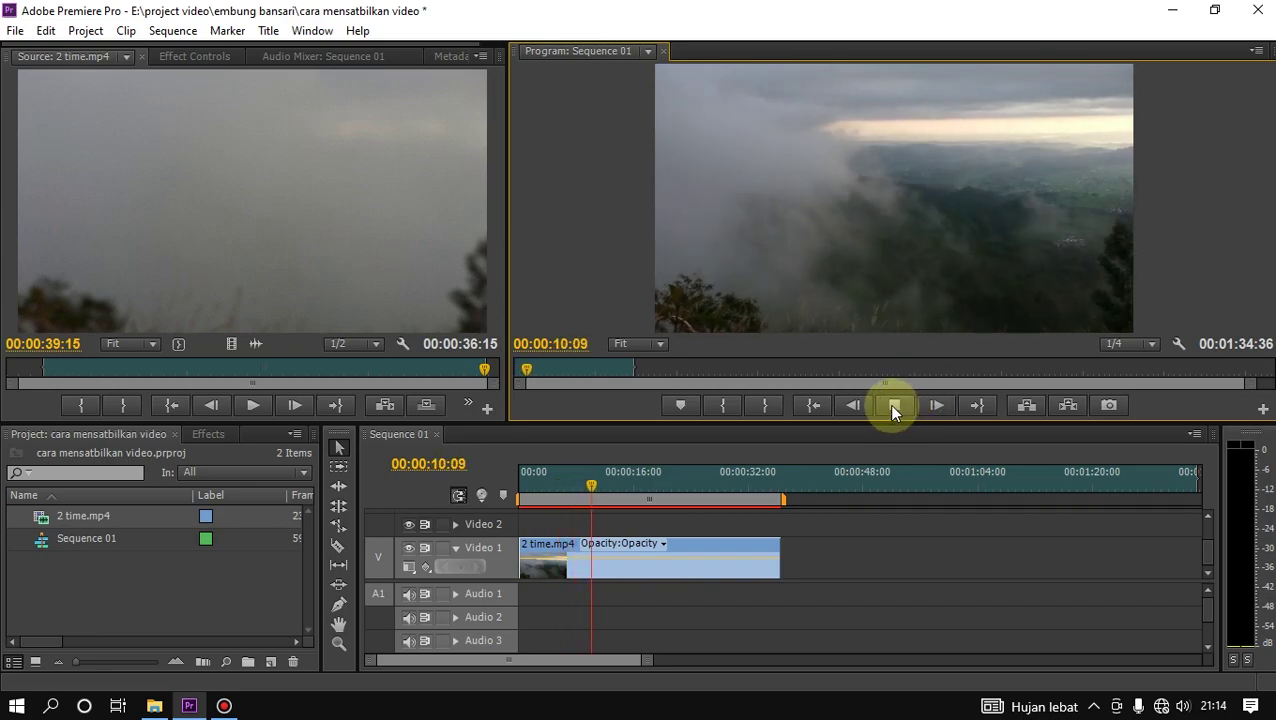
left_click(894, 404)
left_click_drag(599, 487, 585, 487)
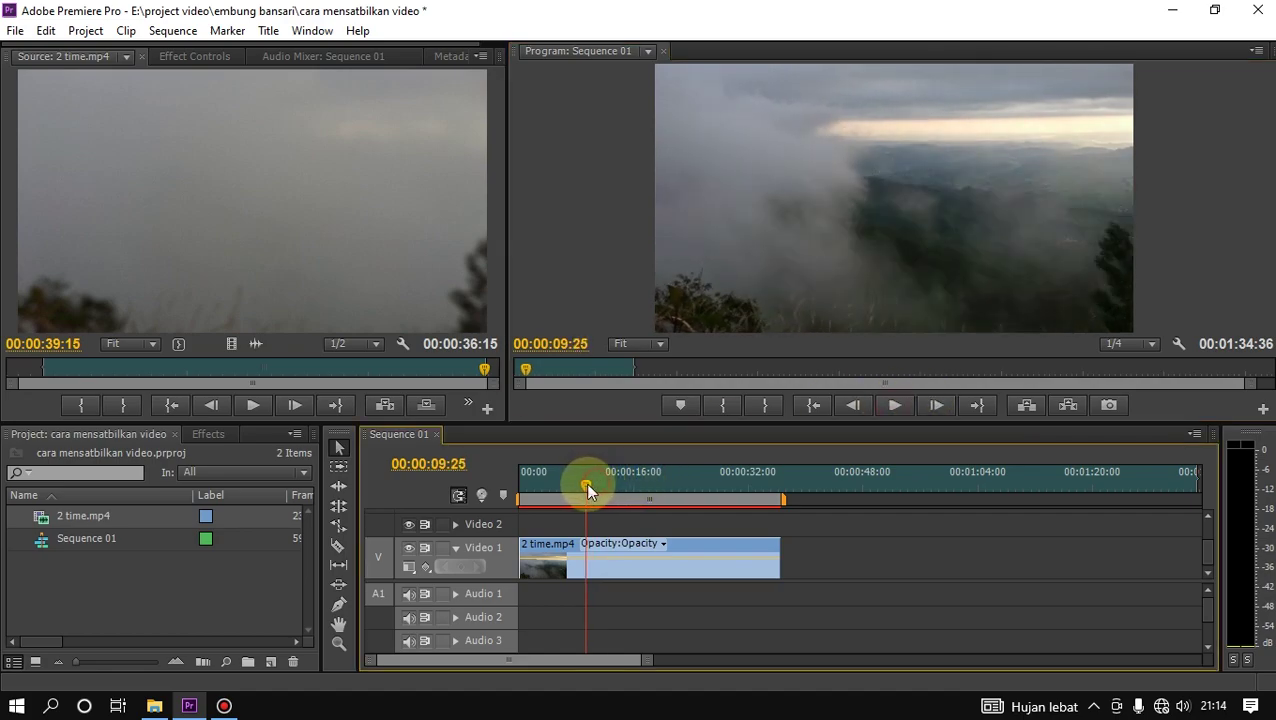
left_click(645, 568)
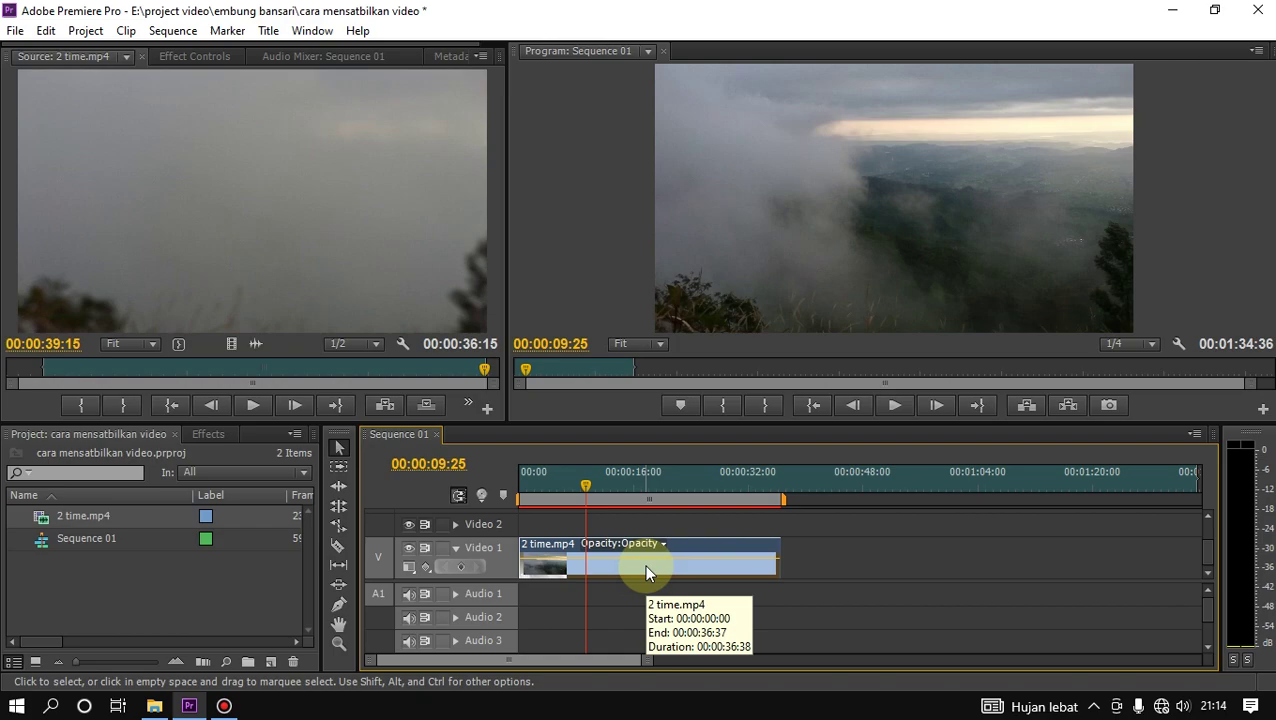
Set the 2 time.mp4 clip's speed to 300% in Speed/Duration
right_click(645, 571)
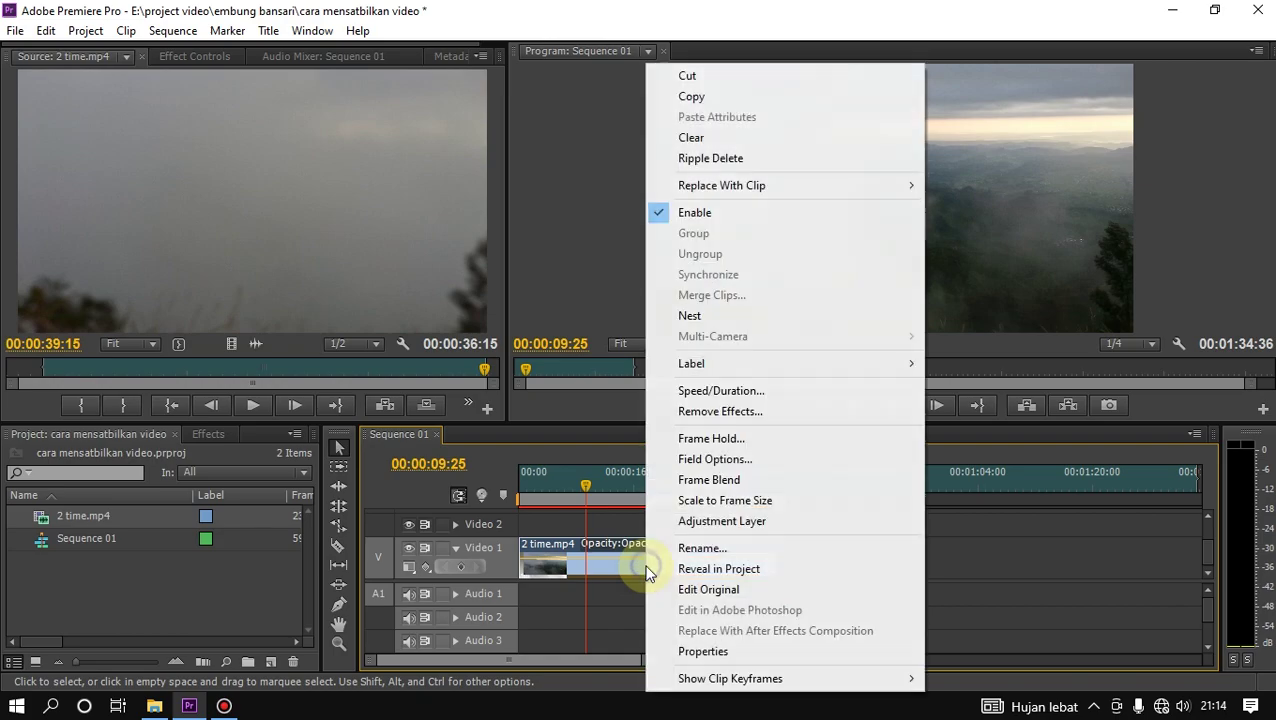
left_click(694, 392)
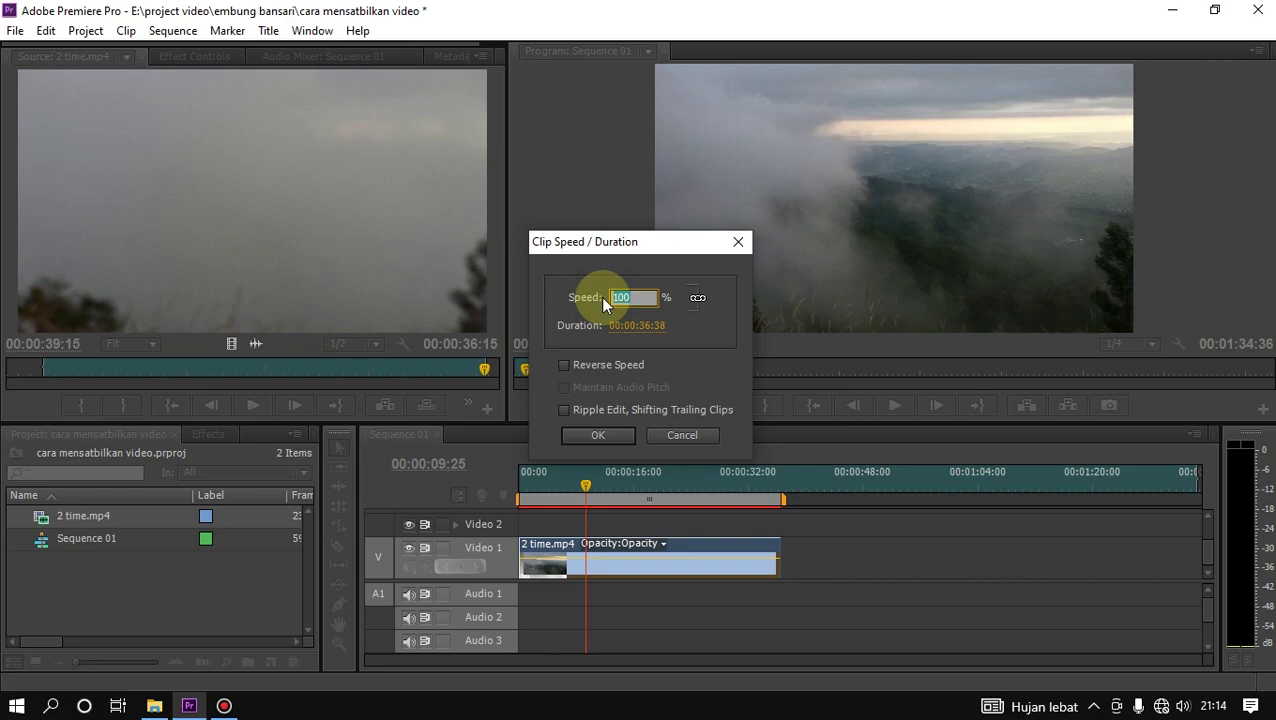
left_click(598, 435)
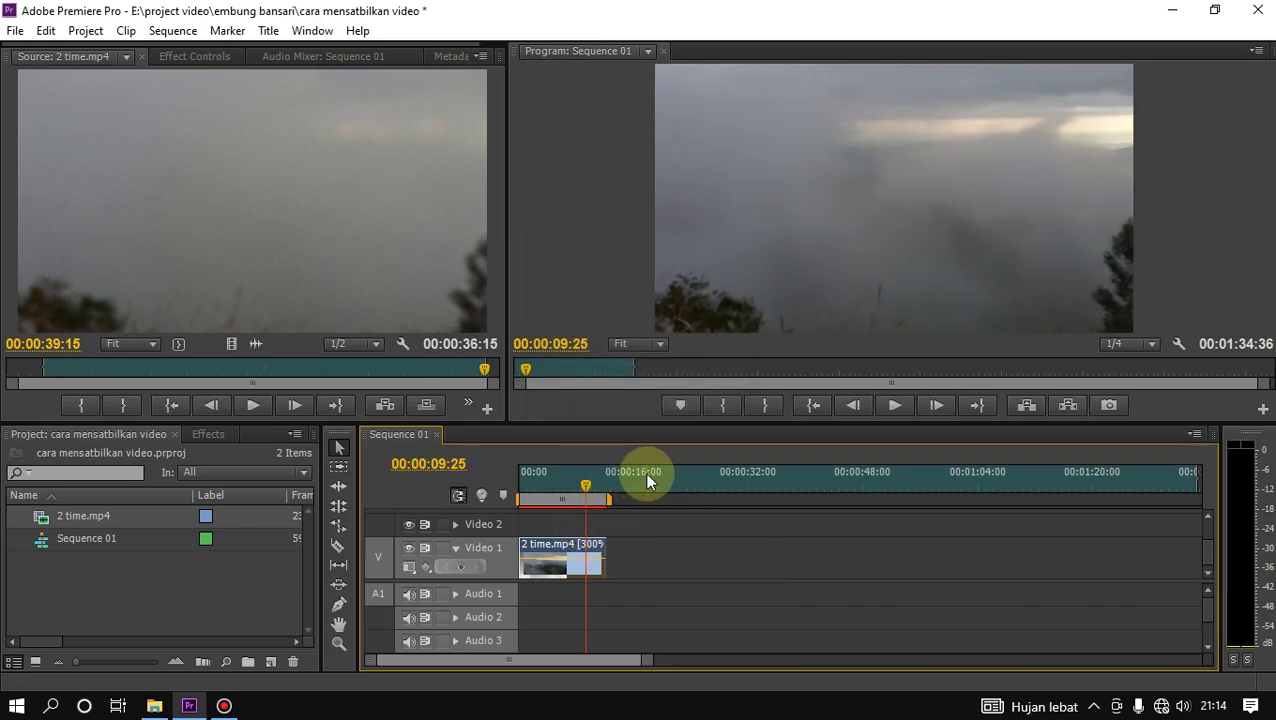
Play the 300% clip back from the start of the sequence
left_click_drag(648, 664, 588, 669)
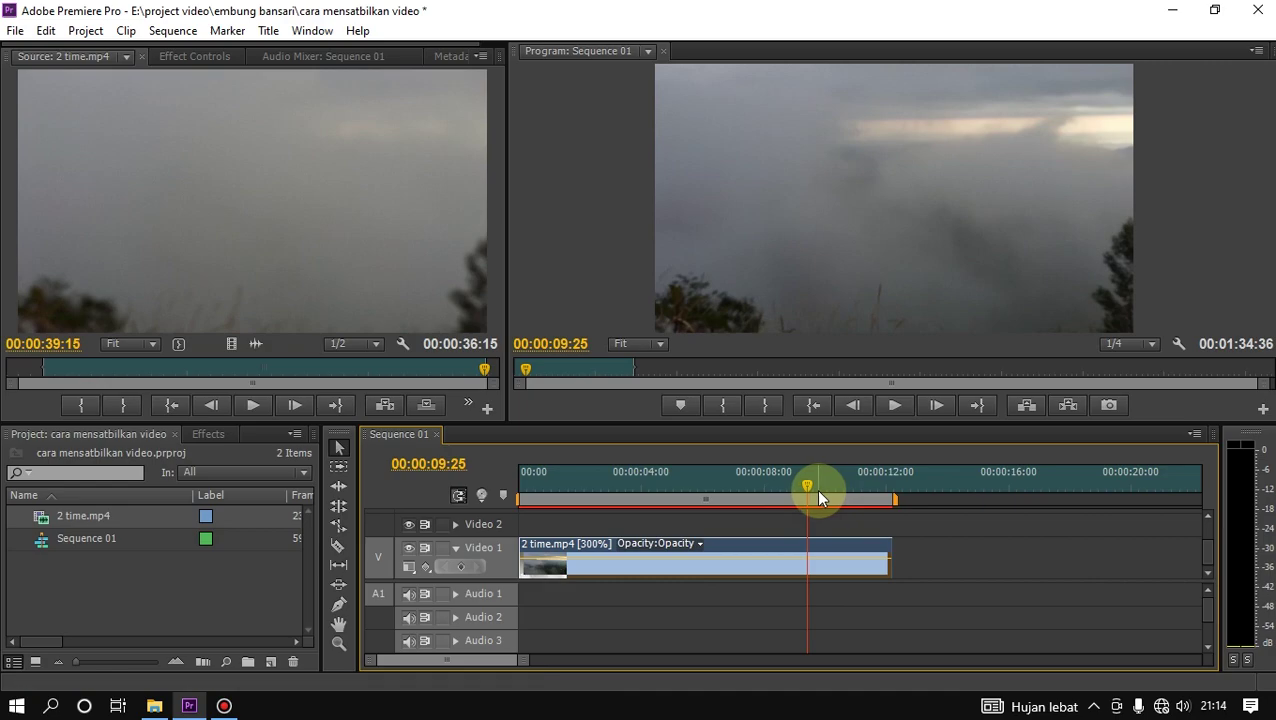
left_click_drag(797, 490, 505, 527)
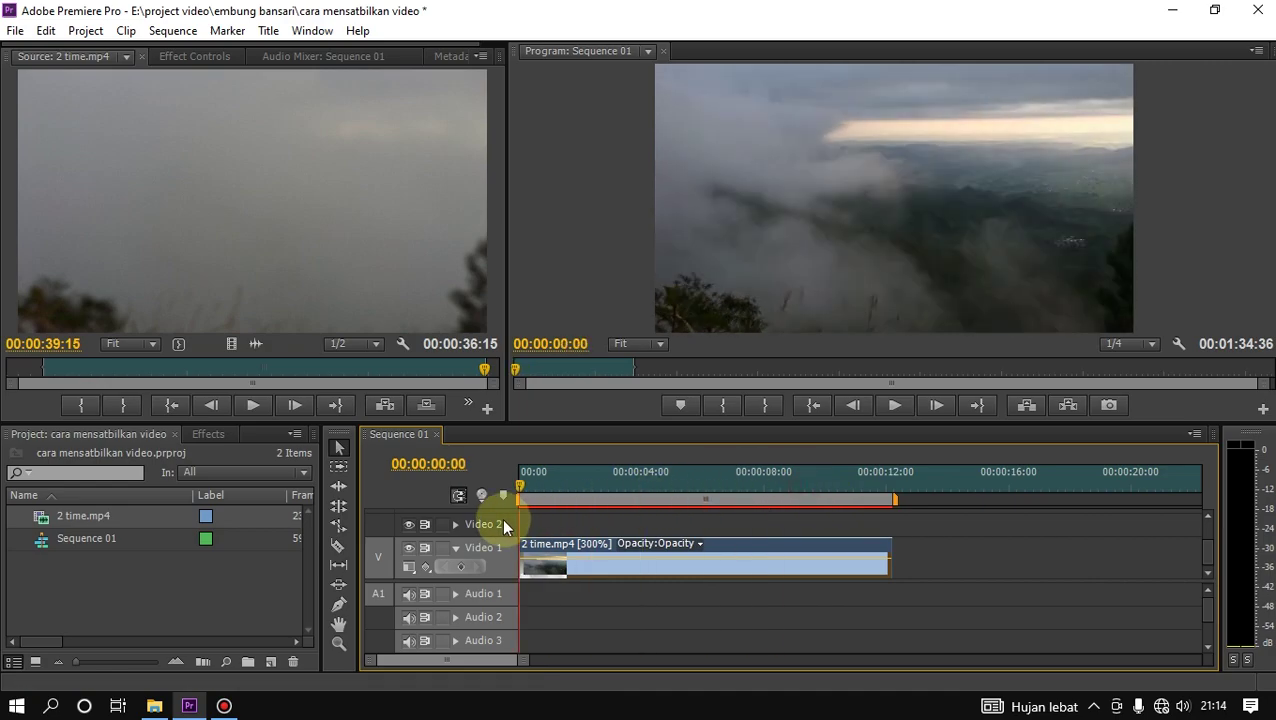
left_click(896, 406)
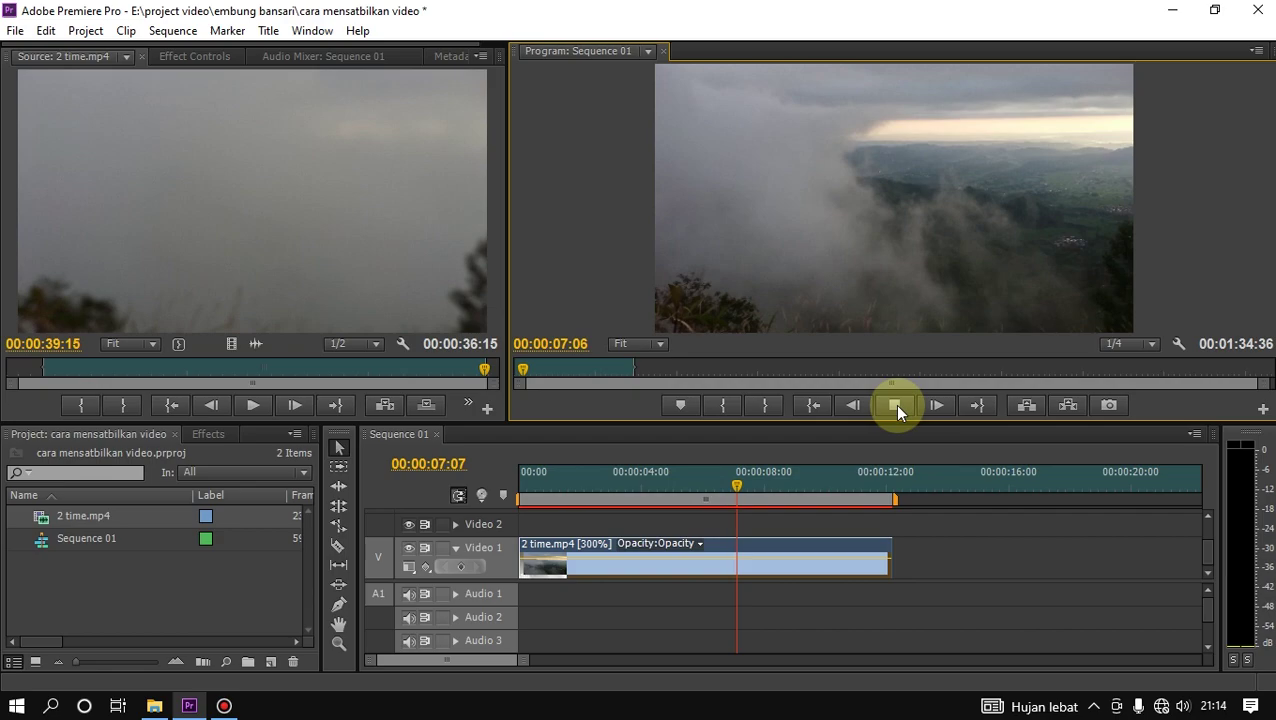
left_click(897, 408)
Change the clip's speed to 400% in Speed/Duration
left_click_drag(769, 479, 708, 486)
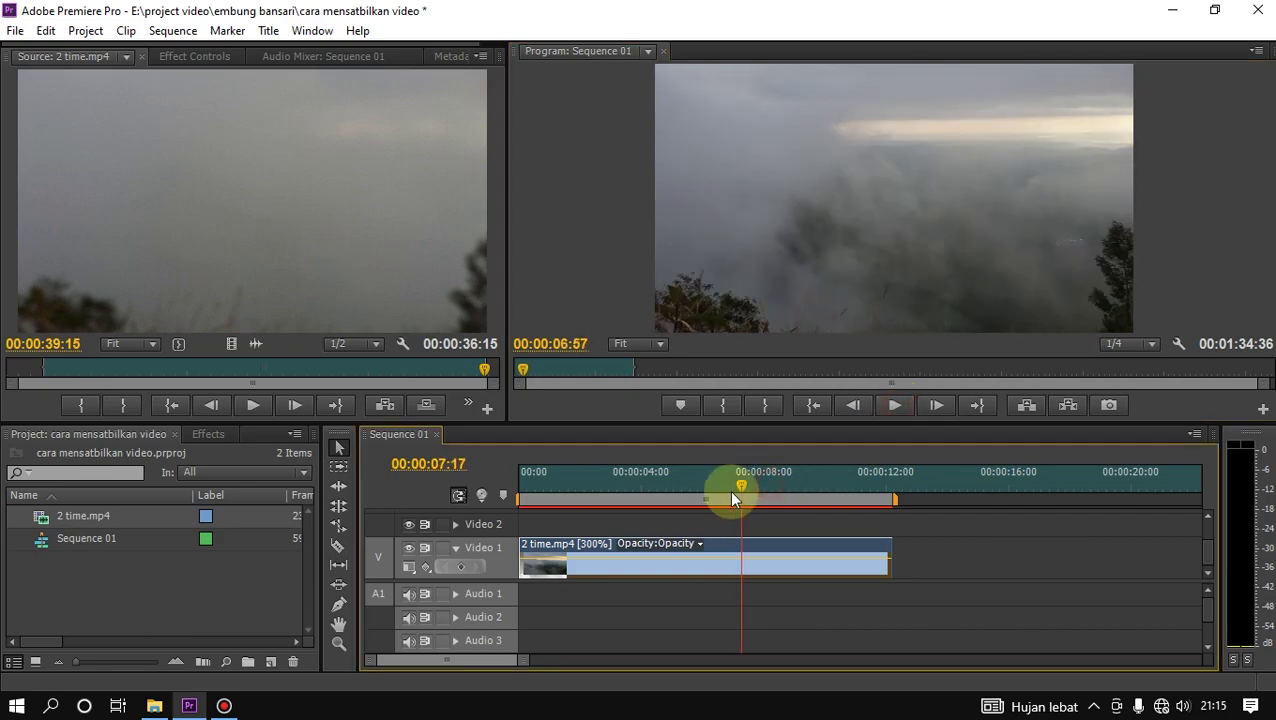
right_click(778, 584)
left_click(850, 390)
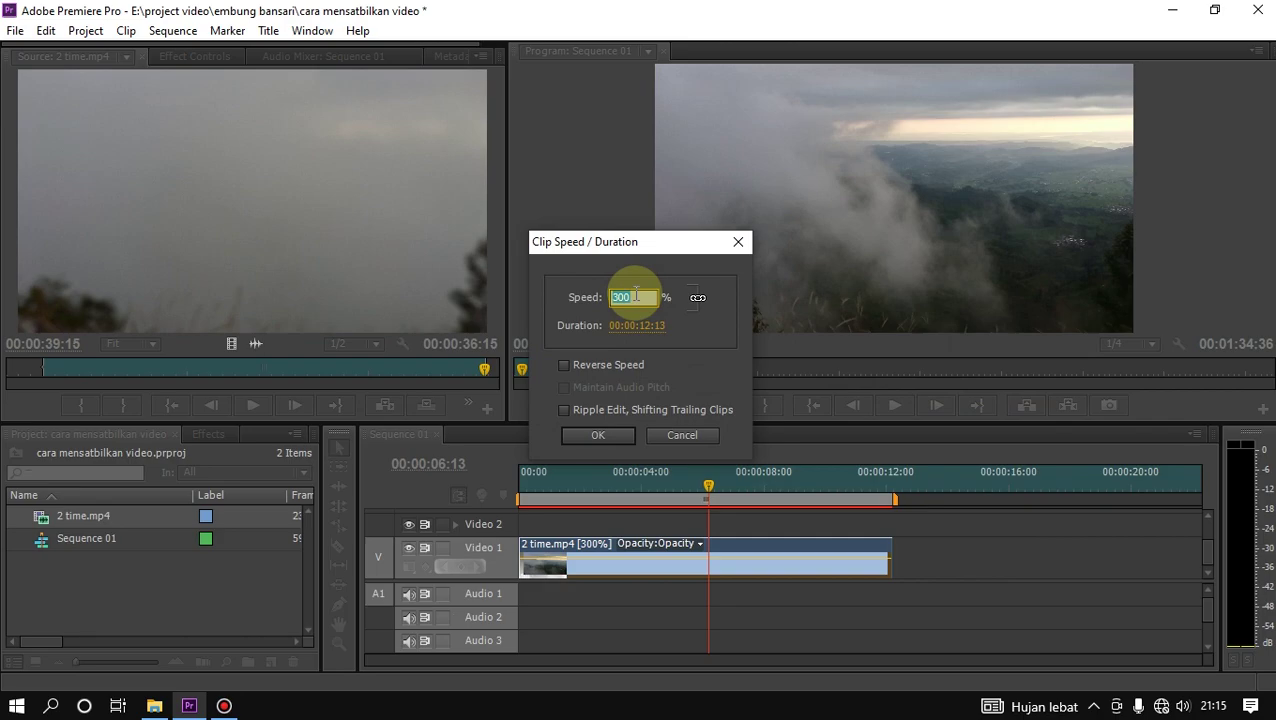
type("4")
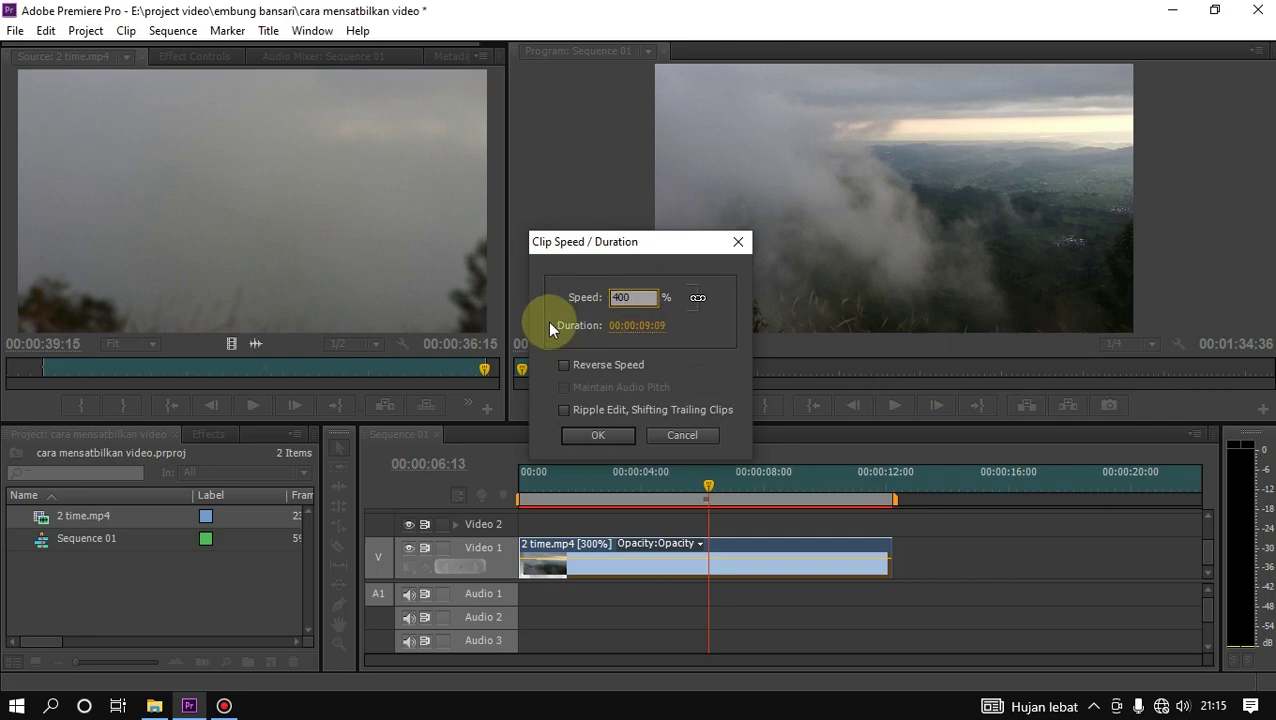
left_click(605, 436)
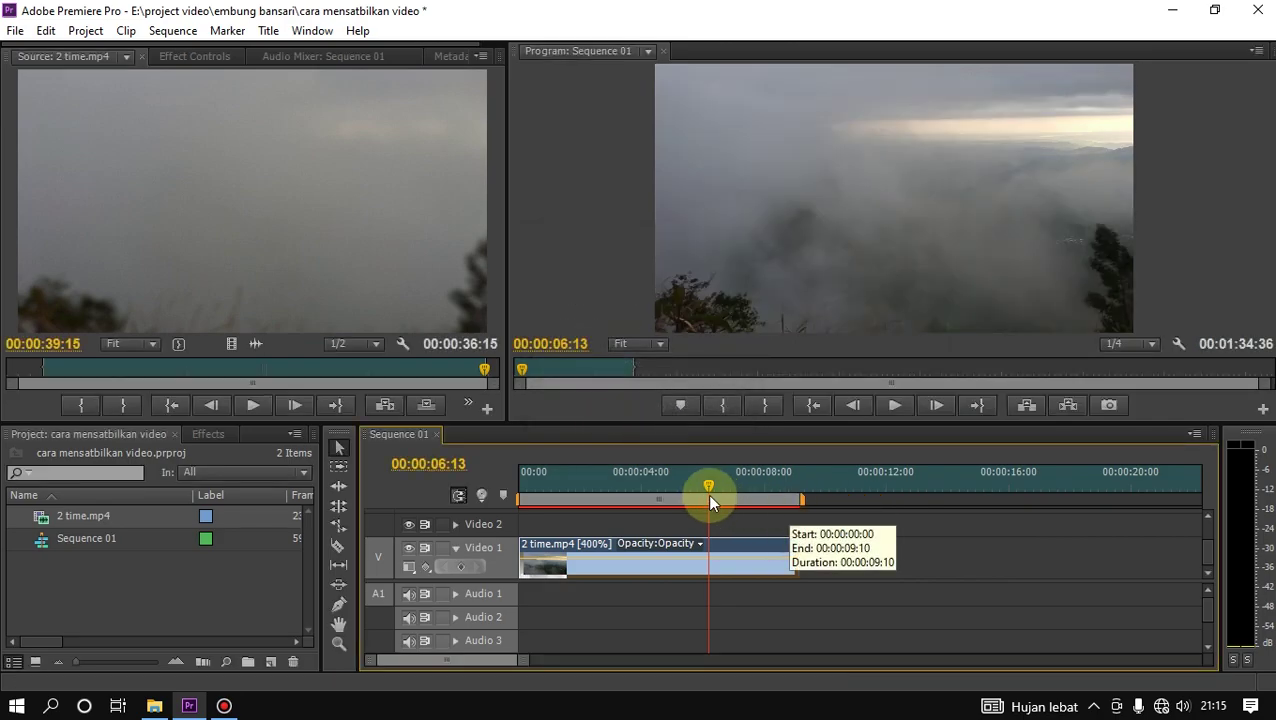
Play the 400% timelapse from the sequence start, then stop
left_click_drag(707, 483, 495, 498)
left_click(893, 408)
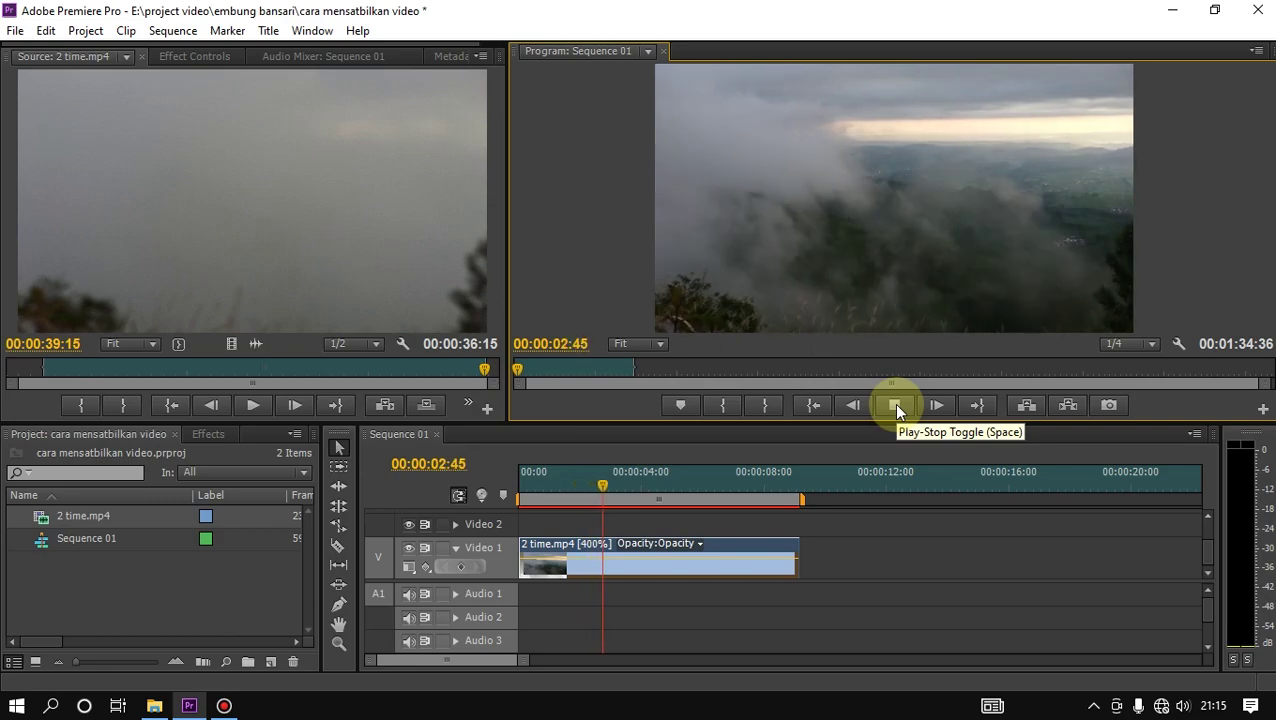
left_click(896, 408)
Put a full-speed 2 time.mp4 copy at 00:00 on Video 1, with the 400% clip after it at ~00:00:36
left_click_drag(740, 565, 984, 555)
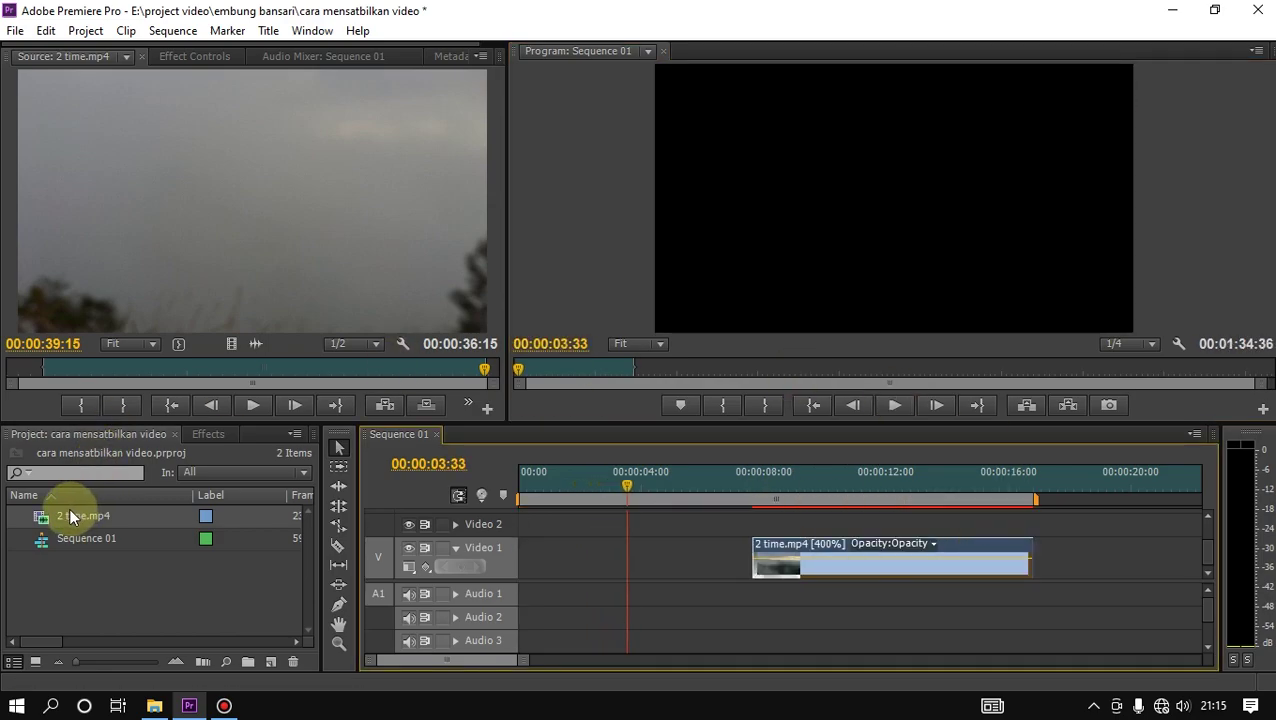
left_click_drag(222, 346, 489, 530)
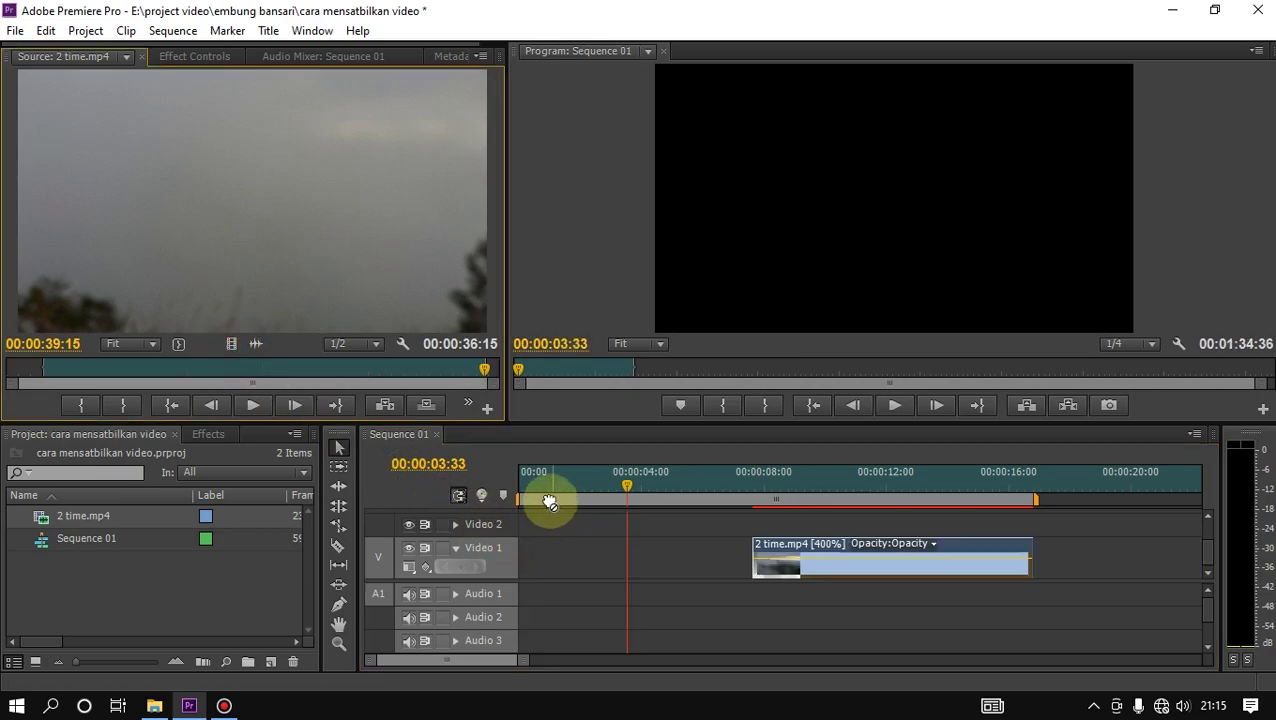
left_click_drag(489, 530, 481, 525)
left_click_drag(528, 659, 669, 655)
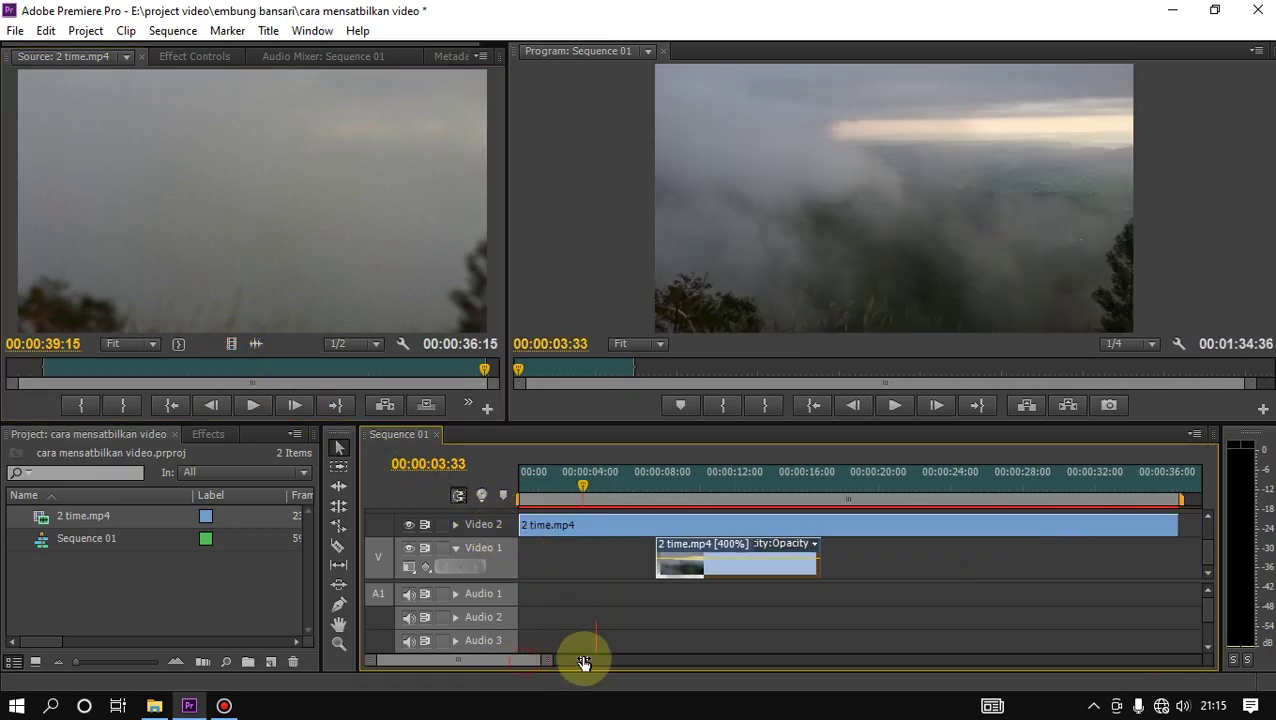
left_click_drag(588, 569, 766, 578)
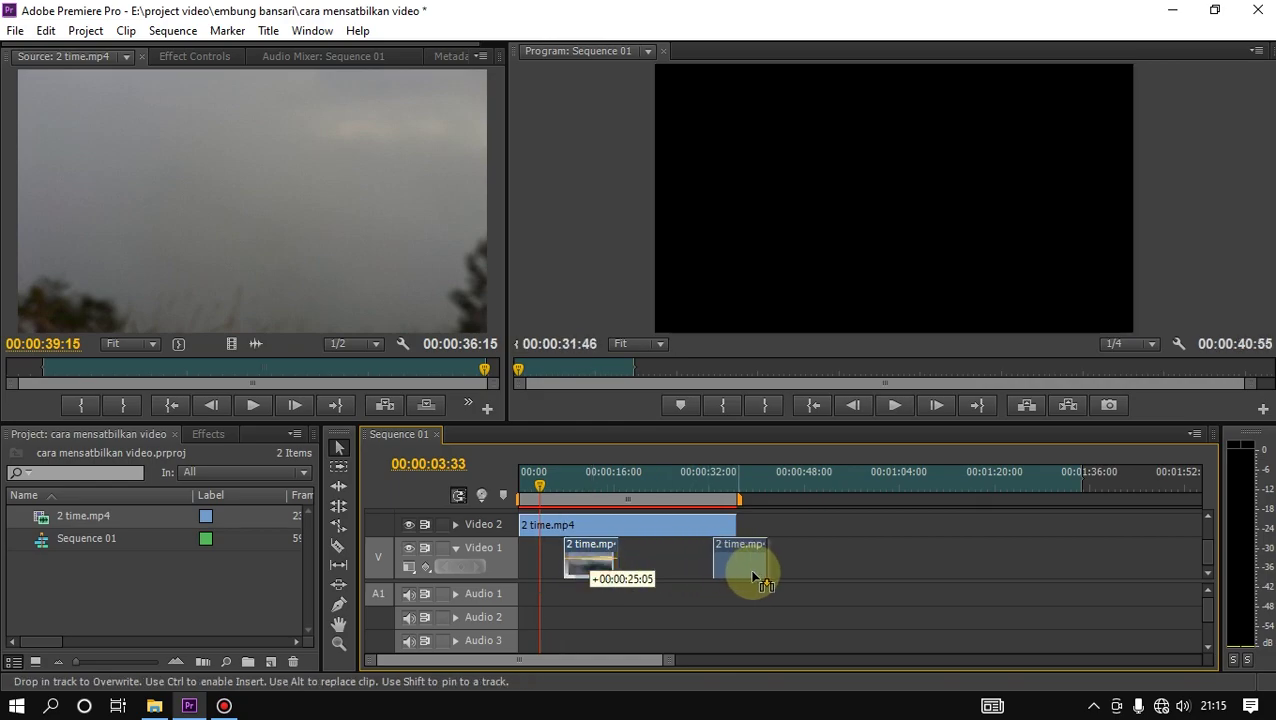
left_click_drag(645, 528, 644, 553)
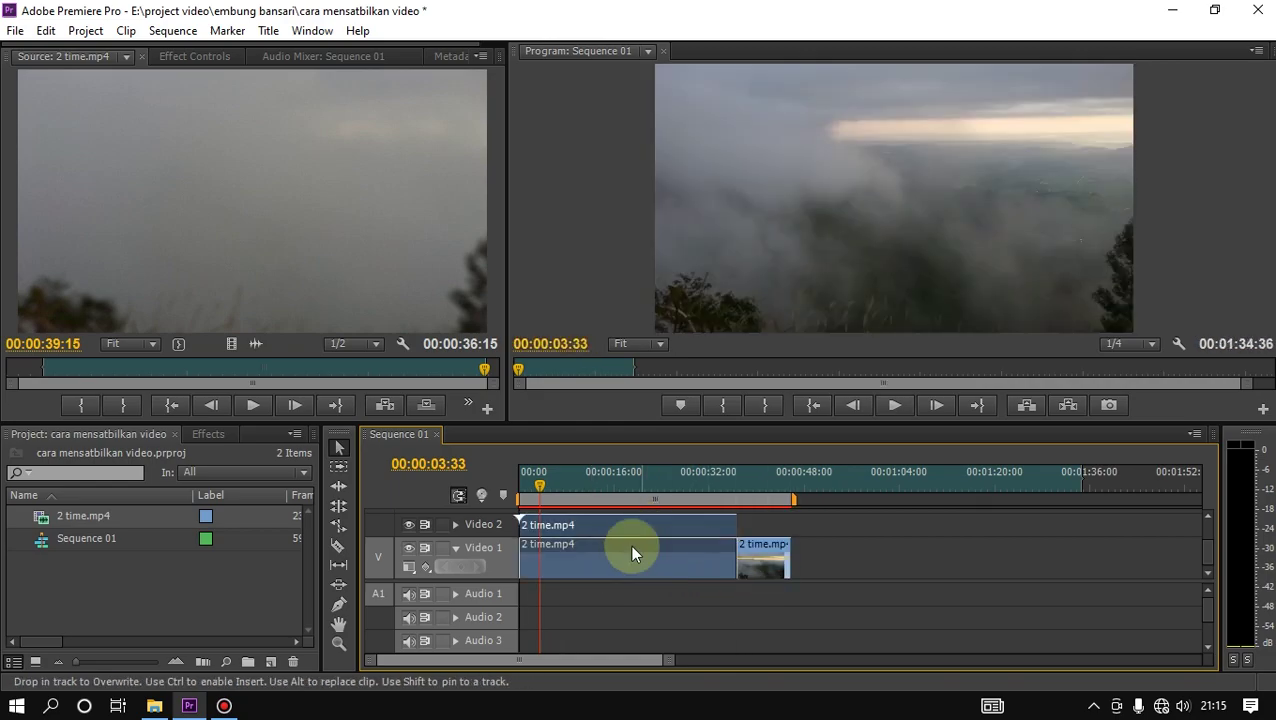
Move the playhead to the end of the clips, around 00:00:45:45
left_click(979, 405)
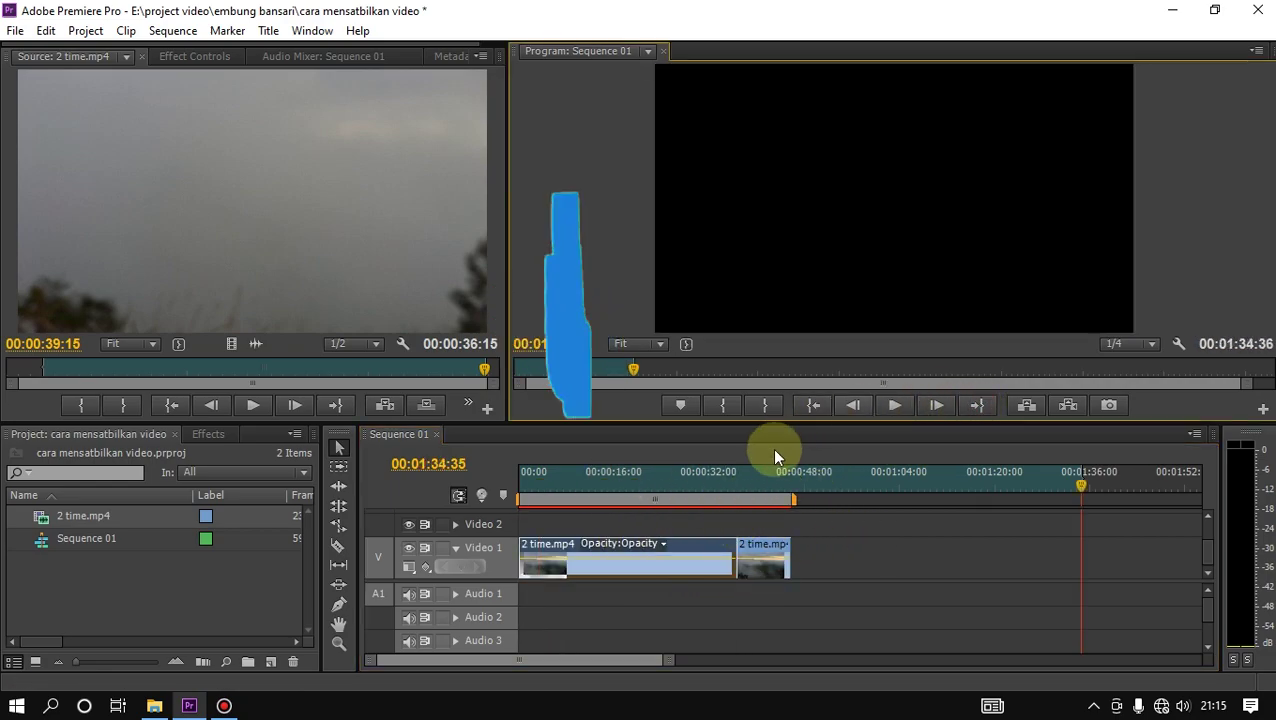
mouse_move(1083, 485)
left_mouse_down()
mouse_move(805, 490)
mouse_move(788, 512)
left_mouse_up()
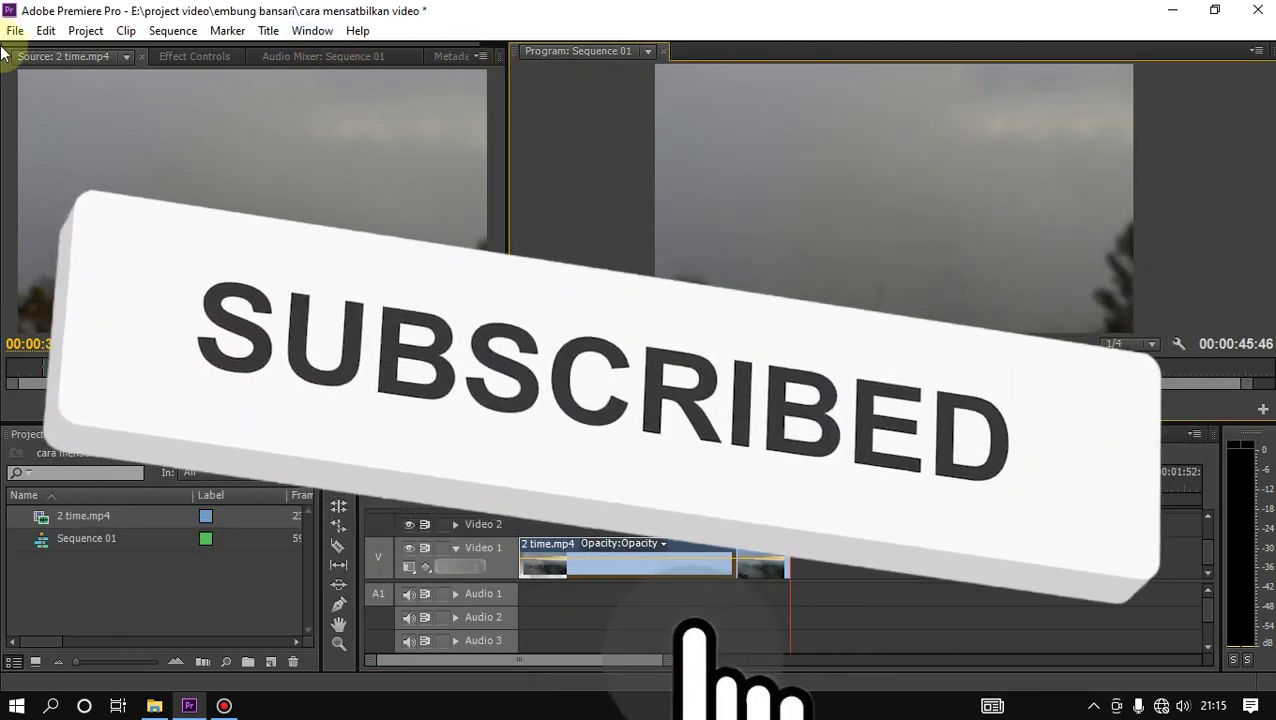
left_click(15, 30)
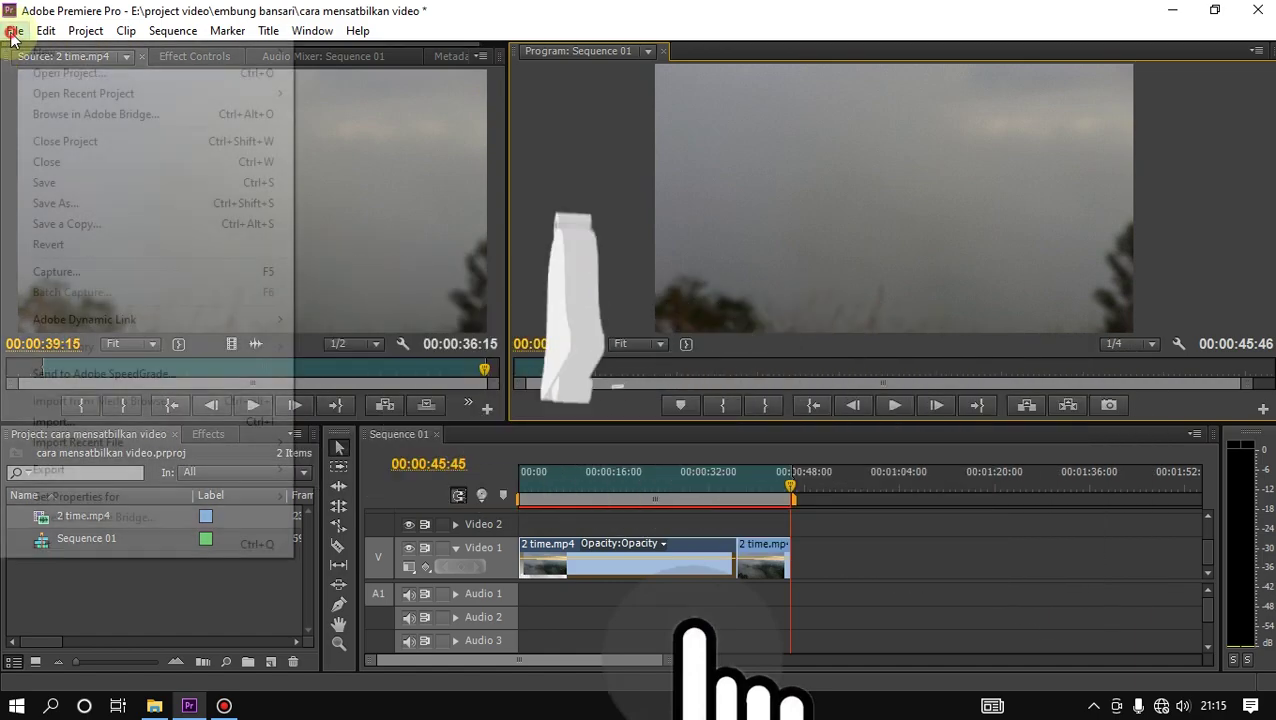
In Export Media settings, set the H.264 output to timelapse.mp4 in the embung bansari folder
mouse_move(108, 470)
left_click(310, 470)
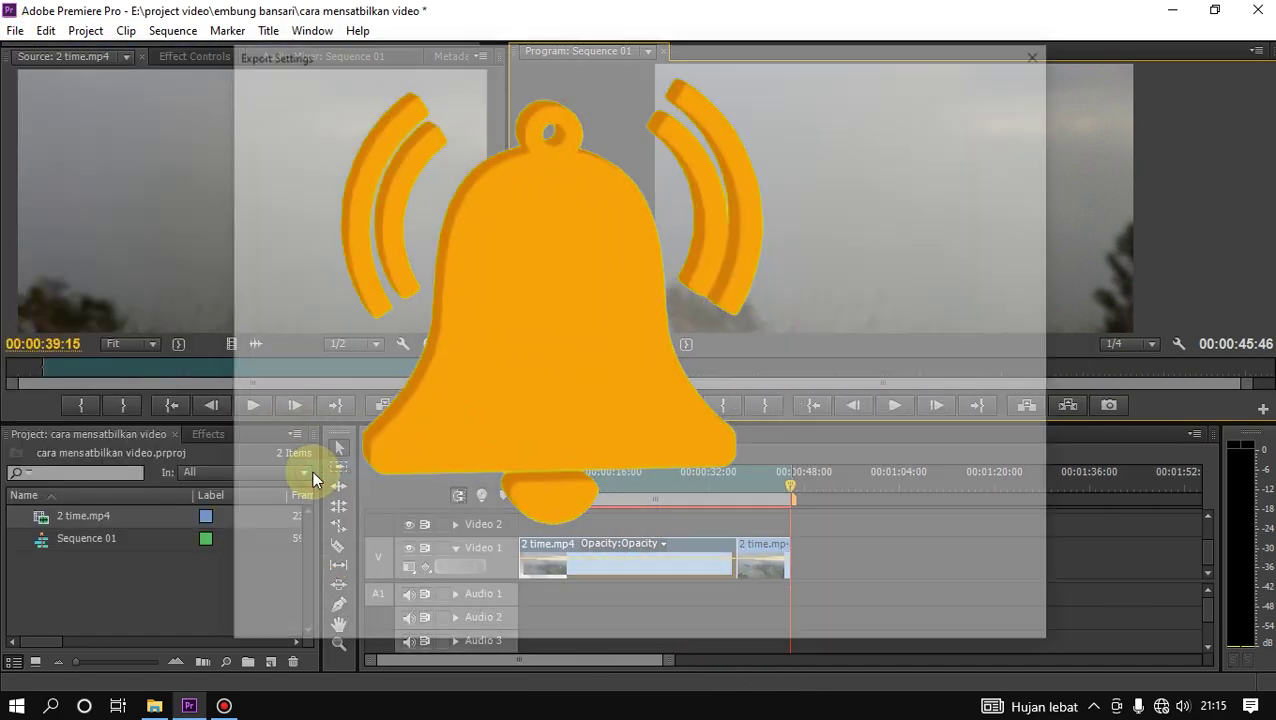
left_click(865, 217)
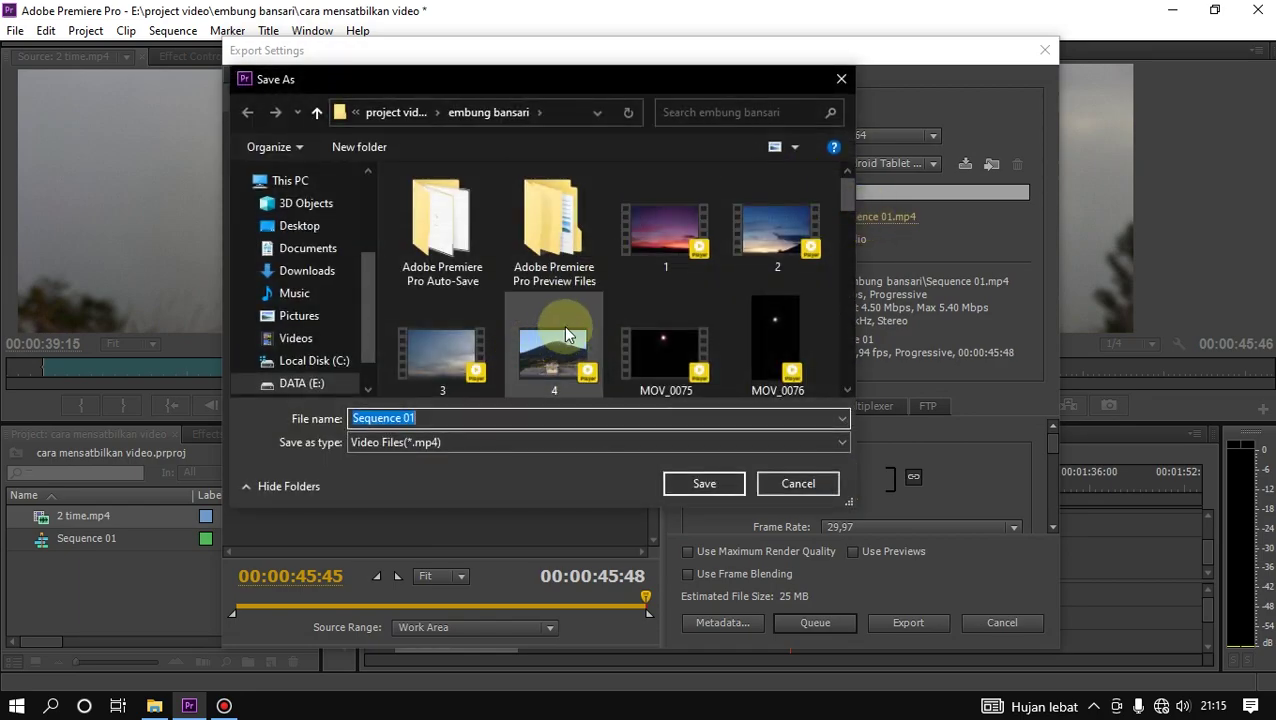
left_click(392, 116)
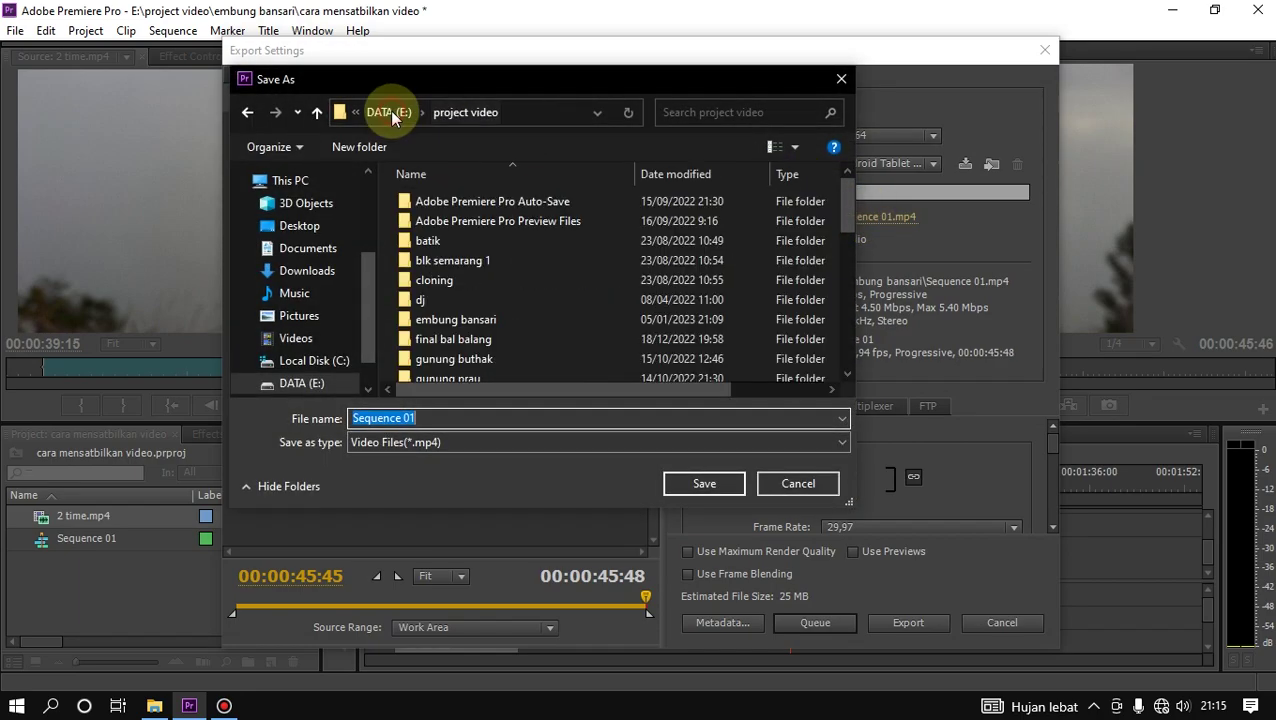
left_click(248, 113)
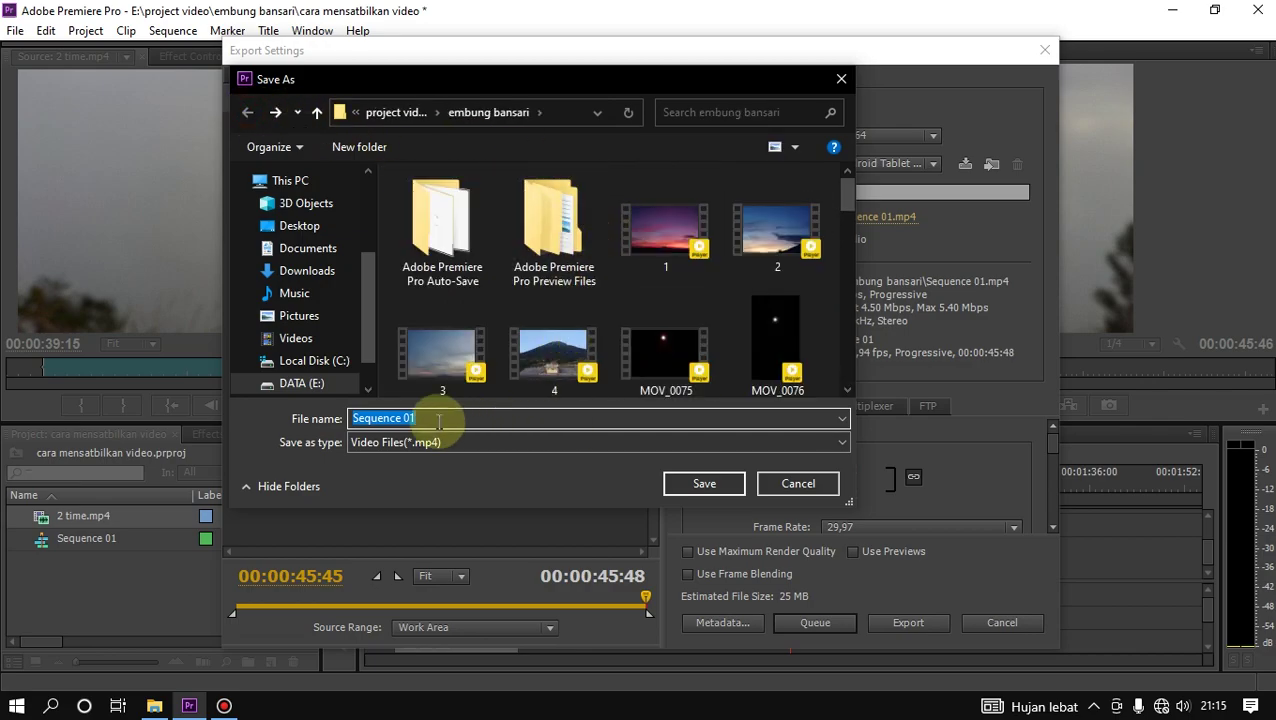
type("t")
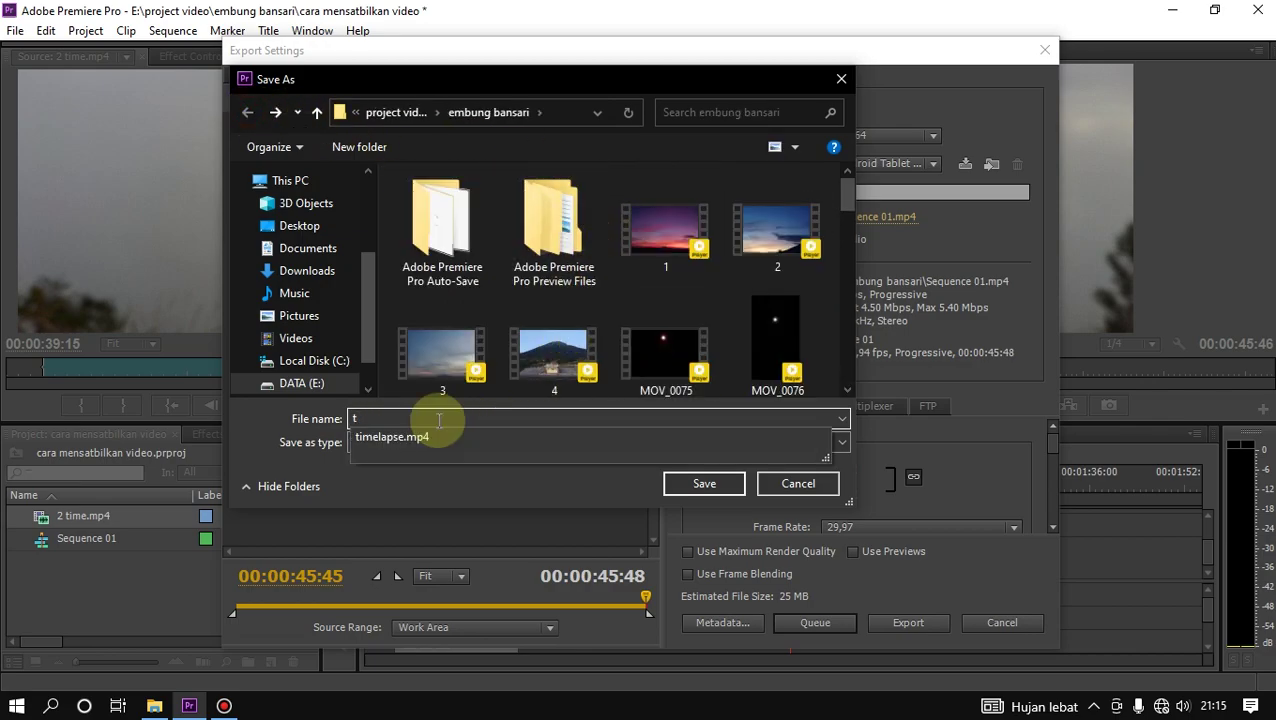
left_click(715, 443)
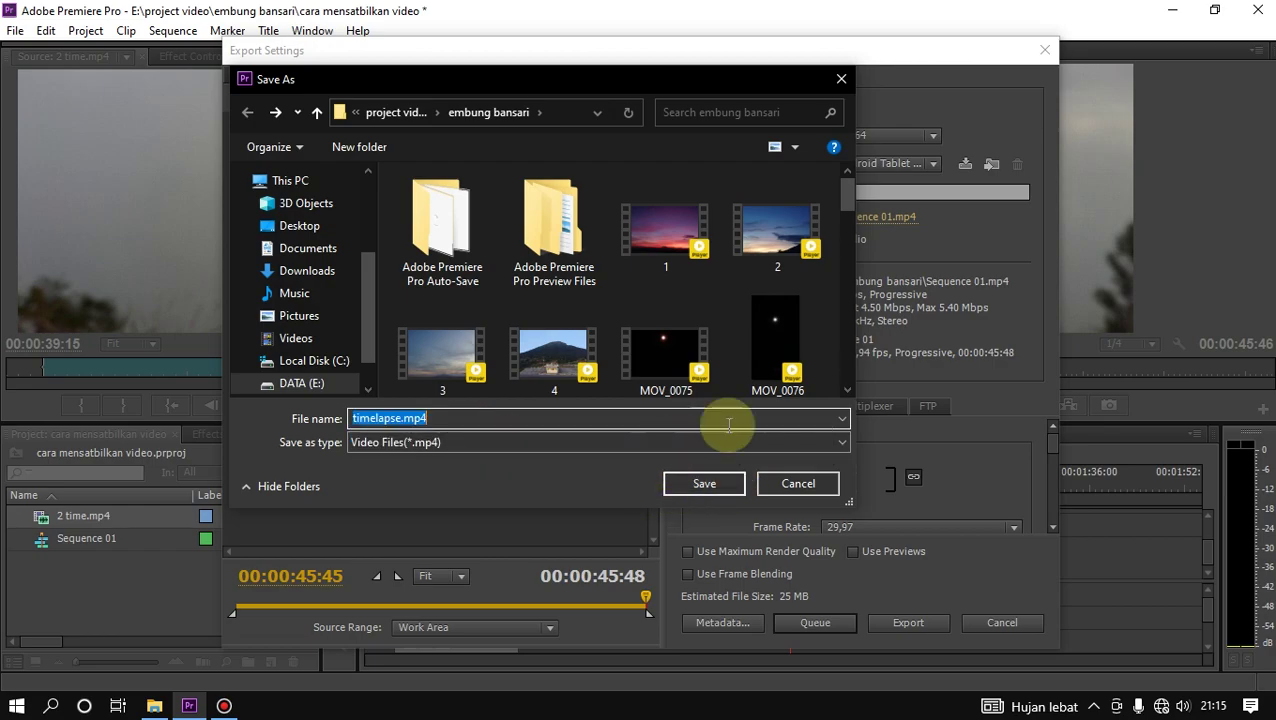
left_click(716, 484)
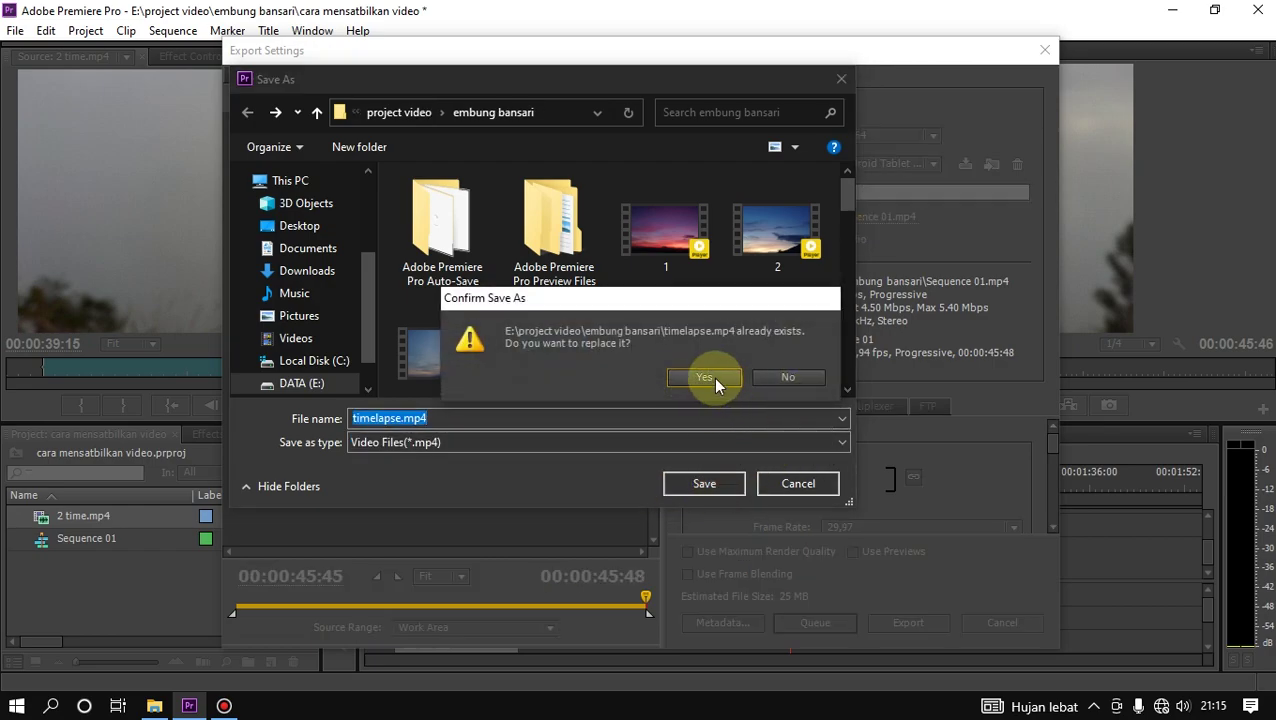
left_click(716, 385)
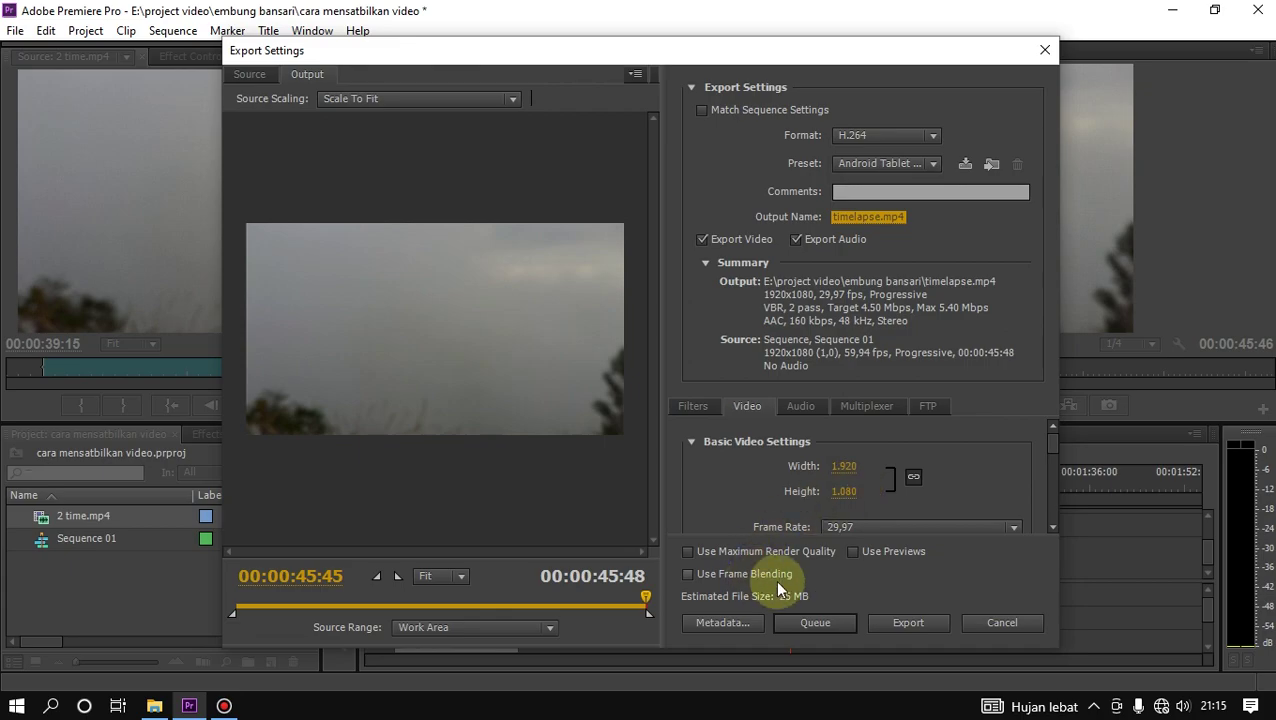
Export Sequence 01 to timelapse.mp4, overwriting the existing file
left_click(917, 632)
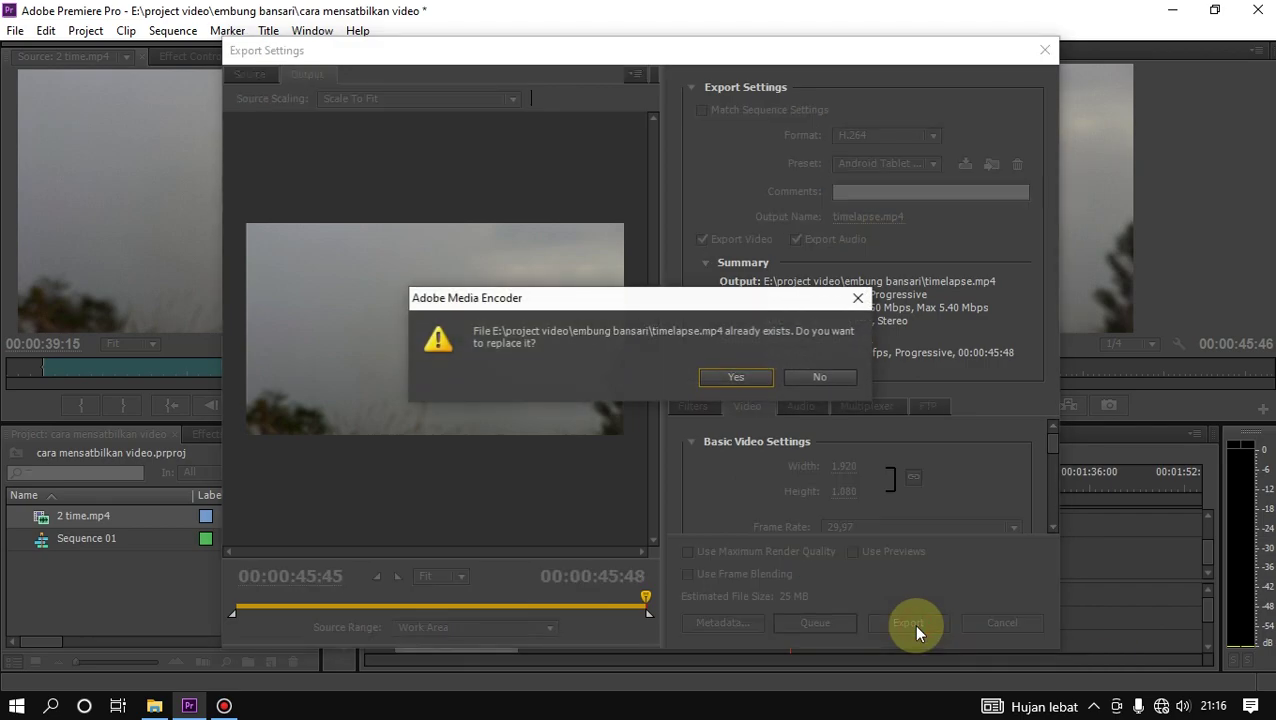
left_click(752, 375)
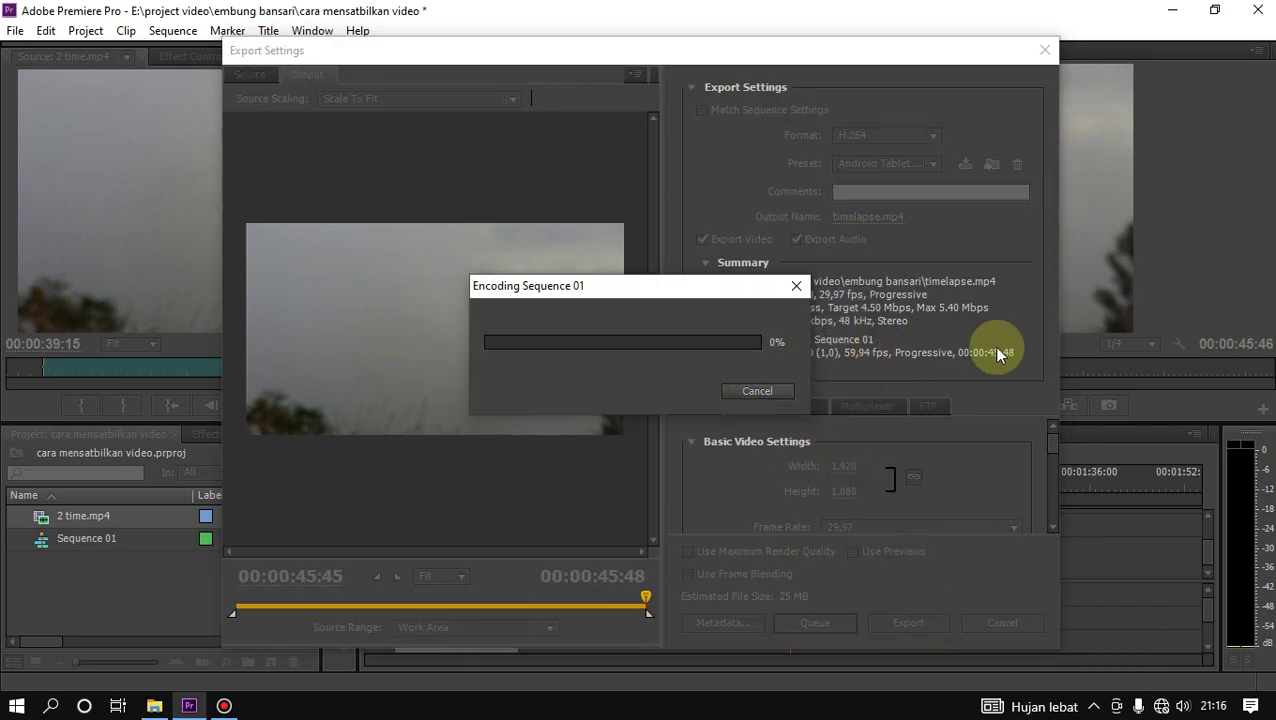